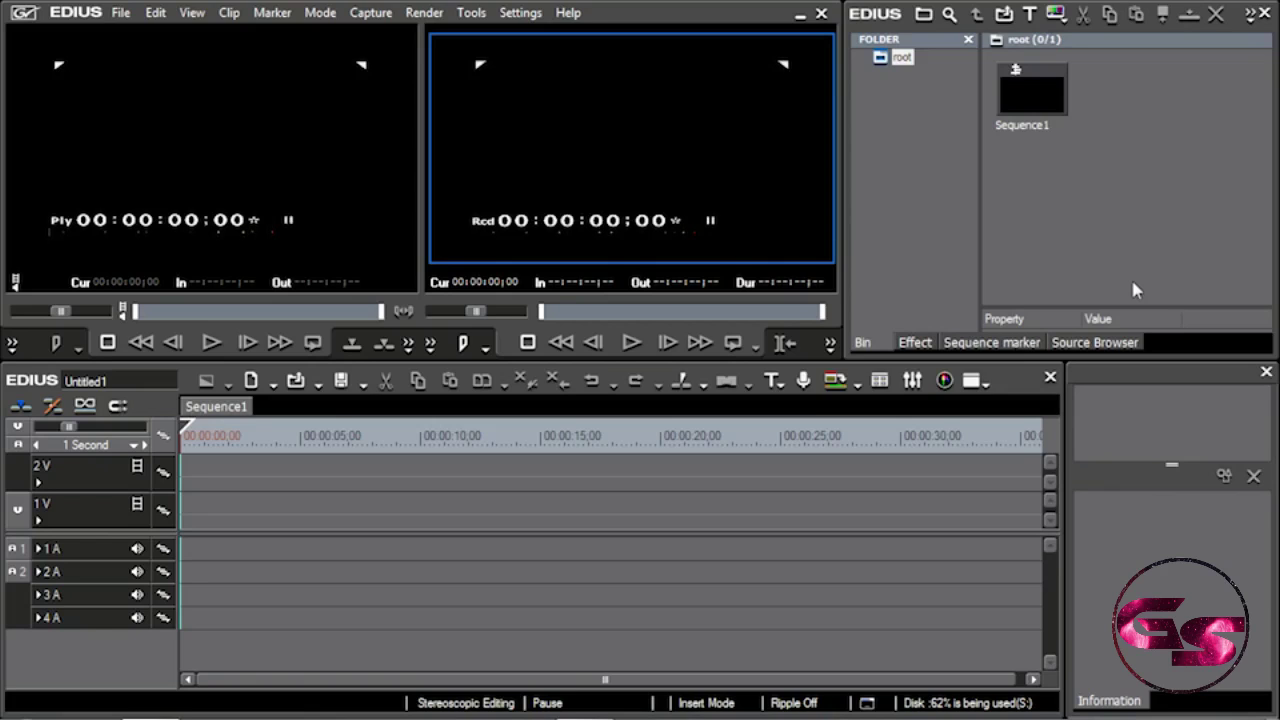
Import the Pump House Story HQ Trainig .avi and Reporter Track PumpHouse Final .wav from News Footage.
double_click(1100, 207)
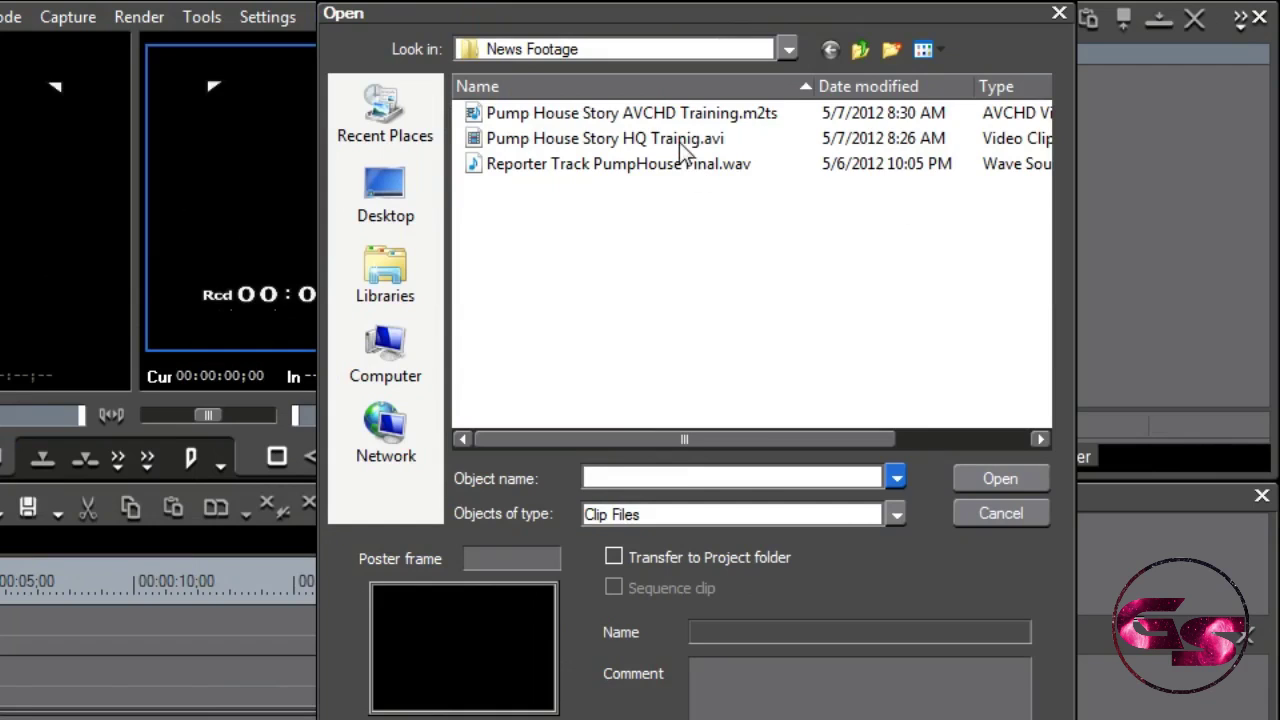
click(829, 106)
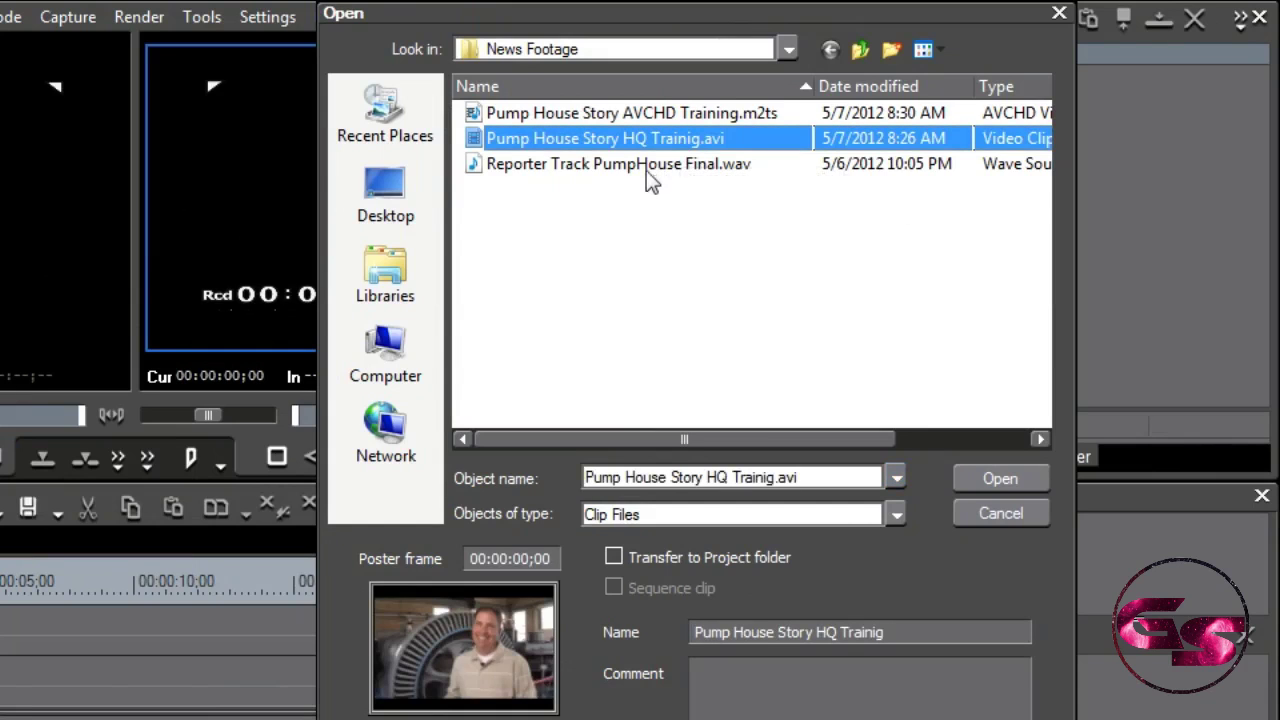
mouse_move(646, 167)
shift+click(646, 167)
click(987, 479)
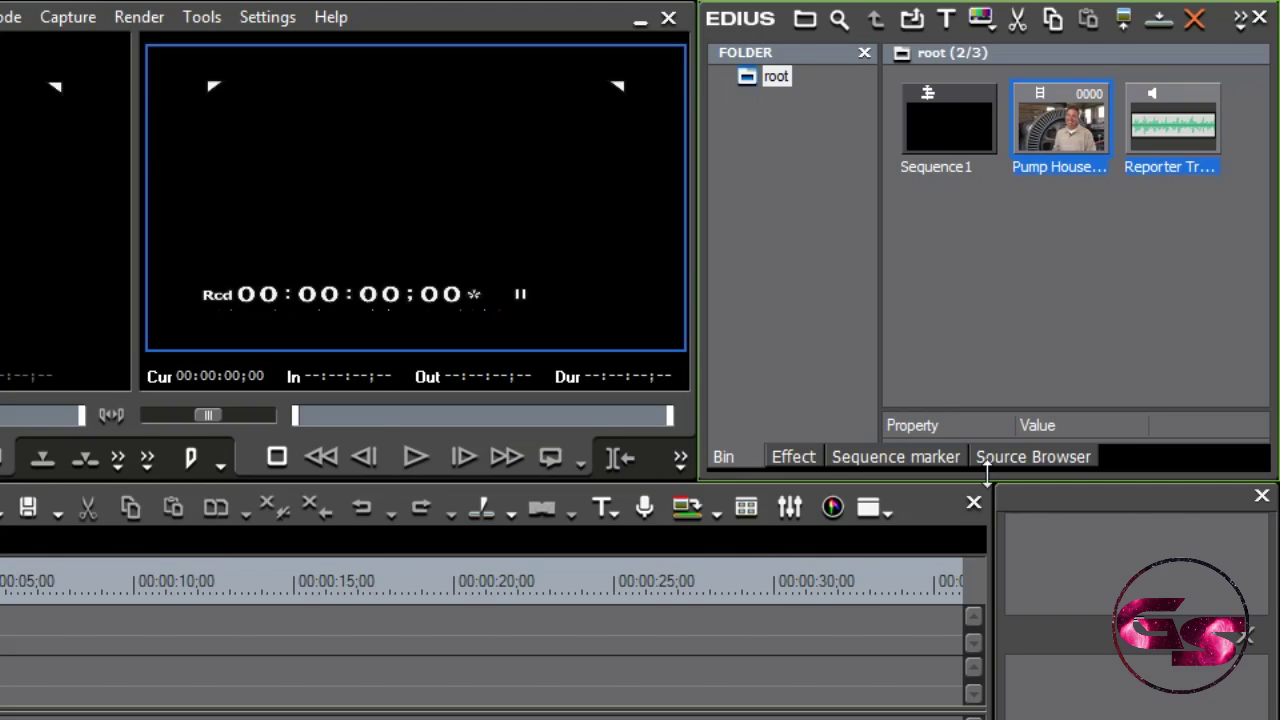
Deselect the bin clips and load Reporter Track PumpHouse Final into the Player.
click(1141, 322)
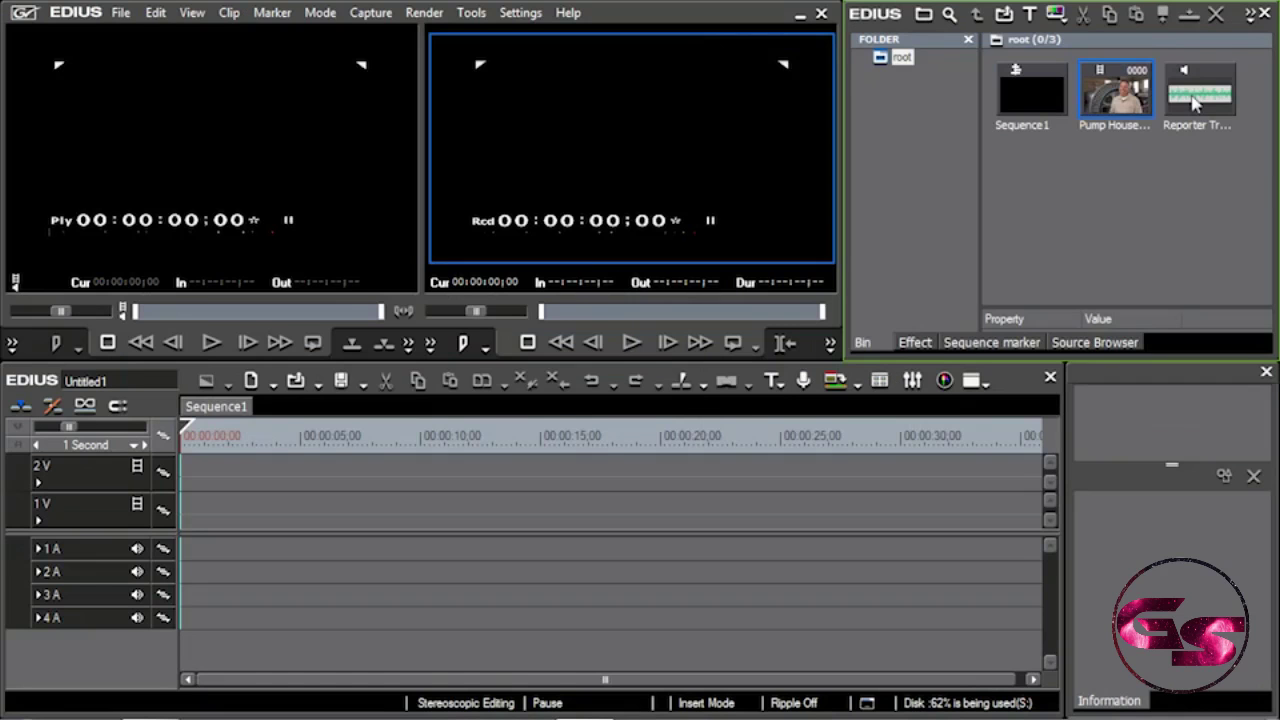
double_click(1162, 128)
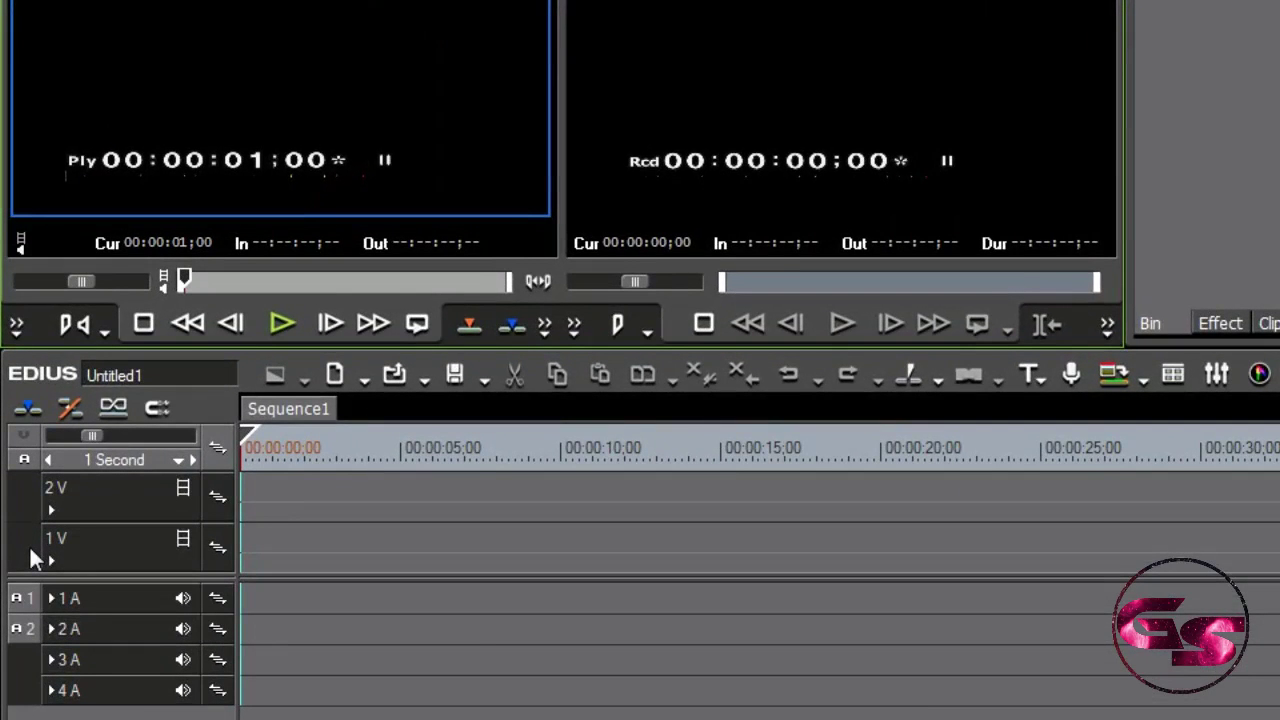
Unpatch track 2A and overwrite the Reporter Track clip onto 1A near the sequence start.
click(18, 629)
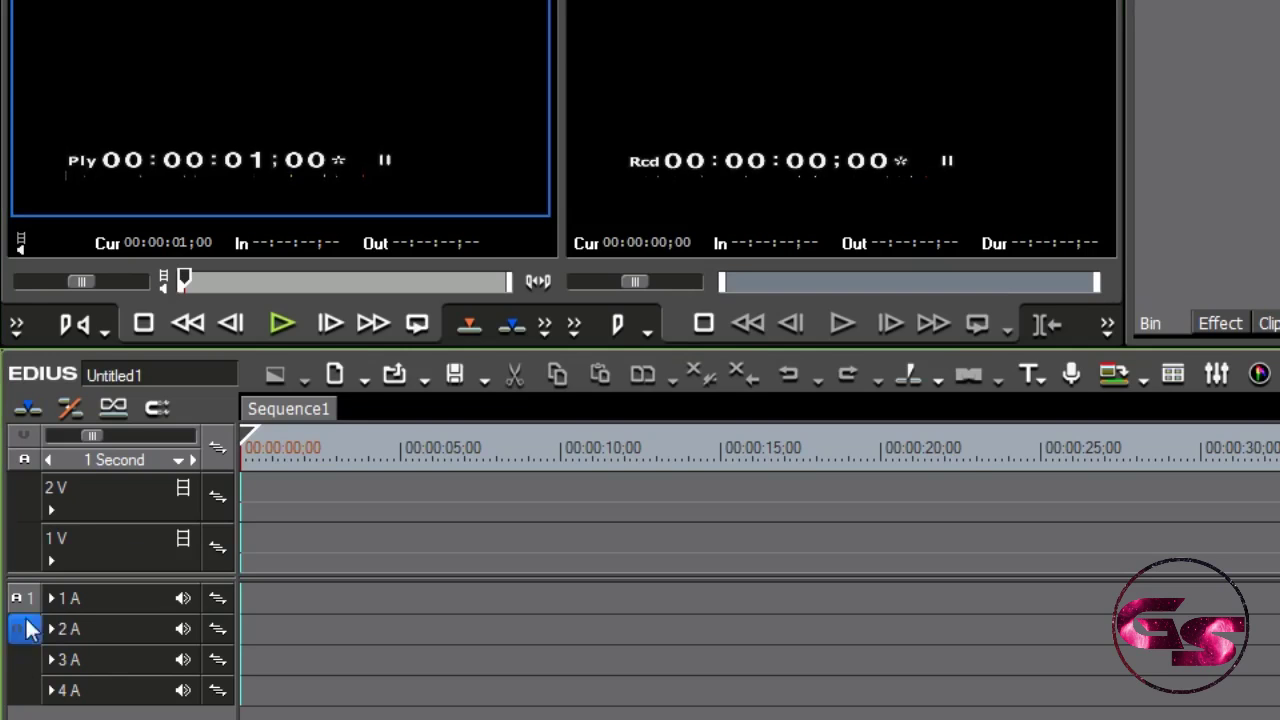
click(254, 436)
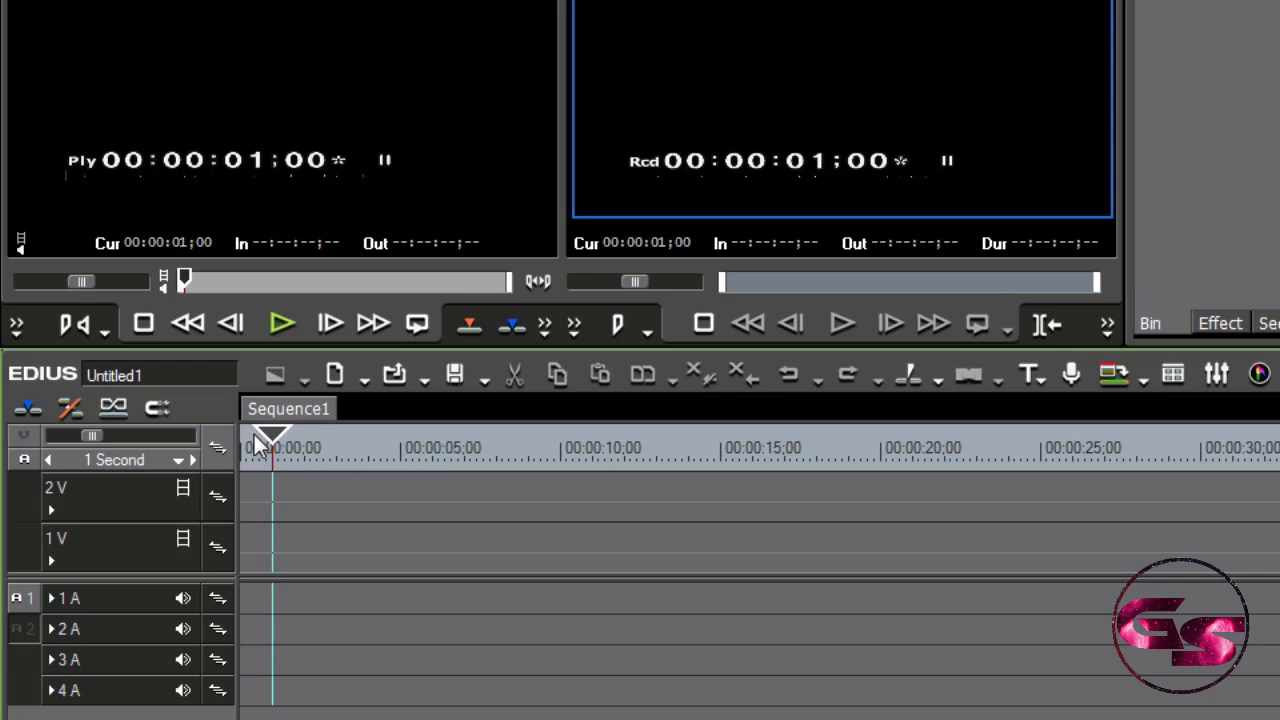
click(470, 326)
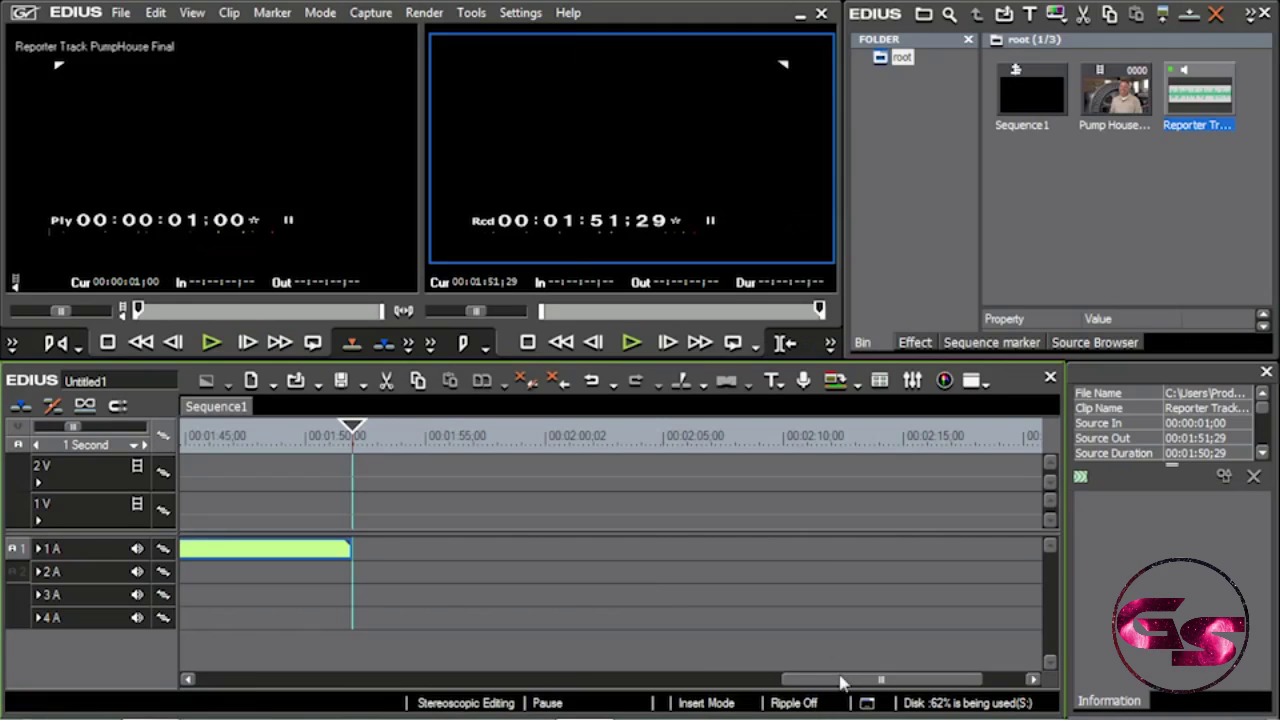
Expand audio track 1A and increase its height to show the voice-over waveform.
drag(846, 678, 234, 674)
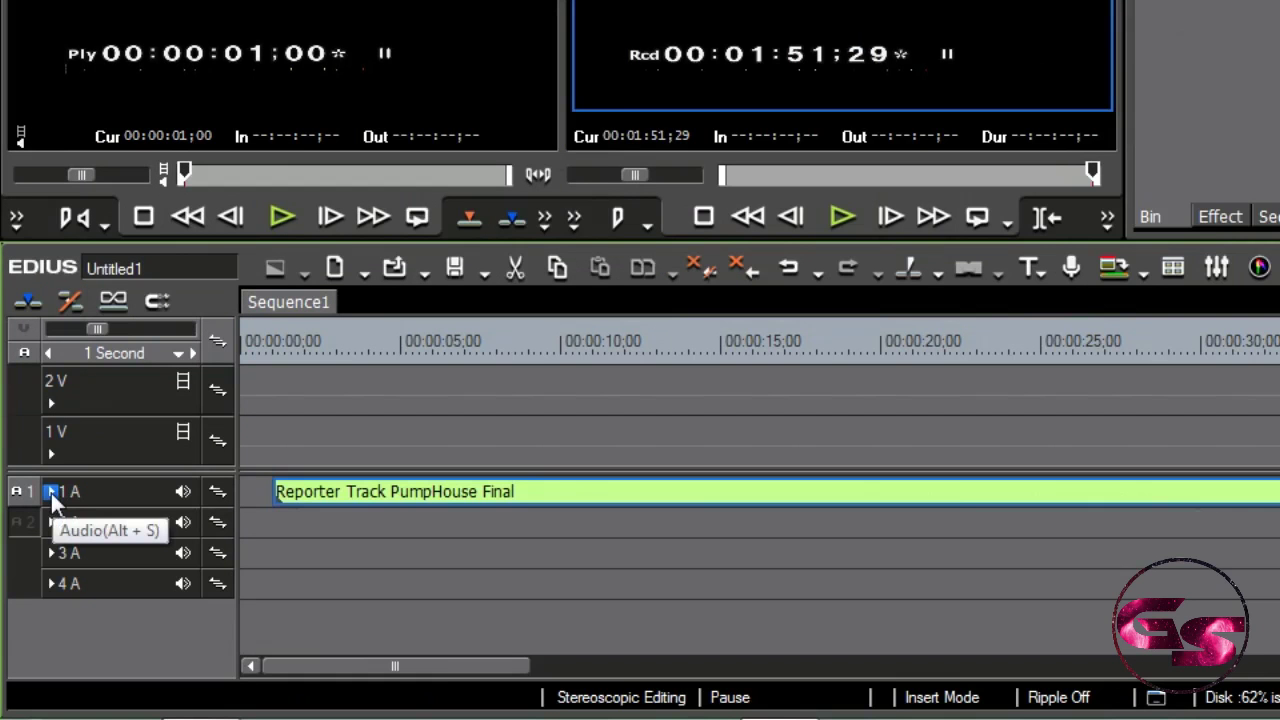
click(50, 492)
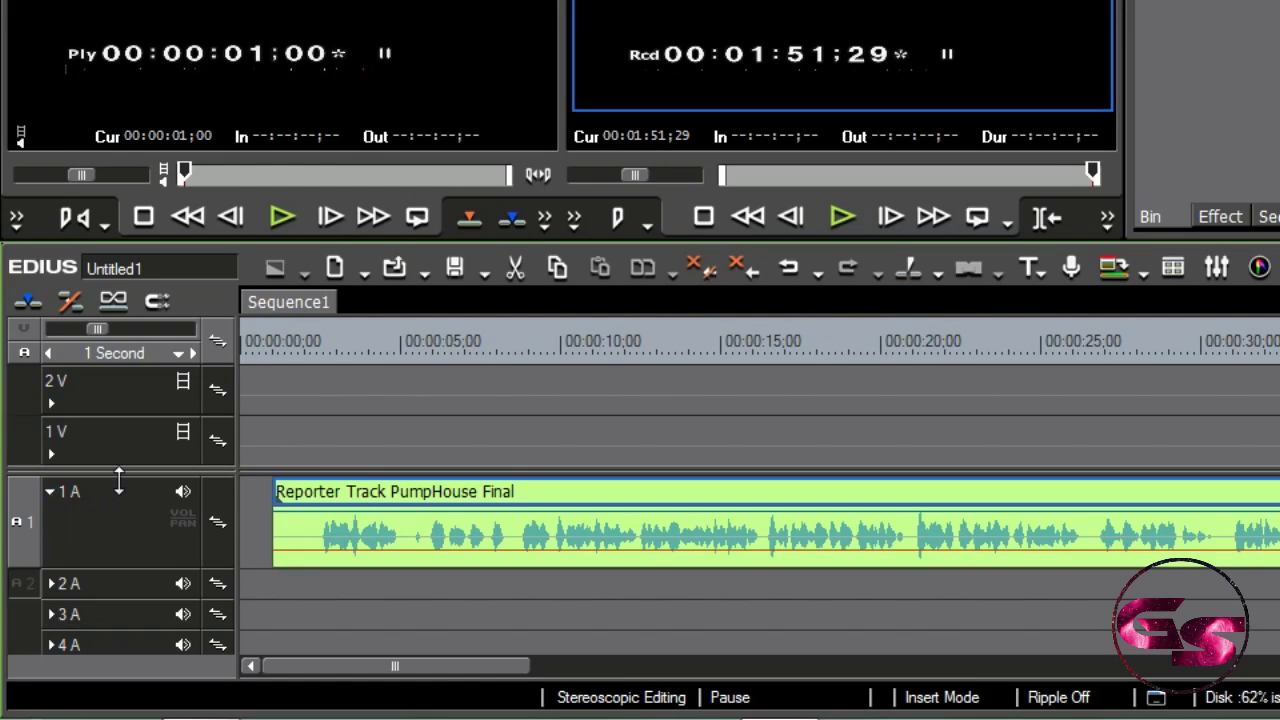
mouse_move(118, 480)
mouse_down()
mouse_move(129, 440)
mouse_move(129, 470)
mouse_up()
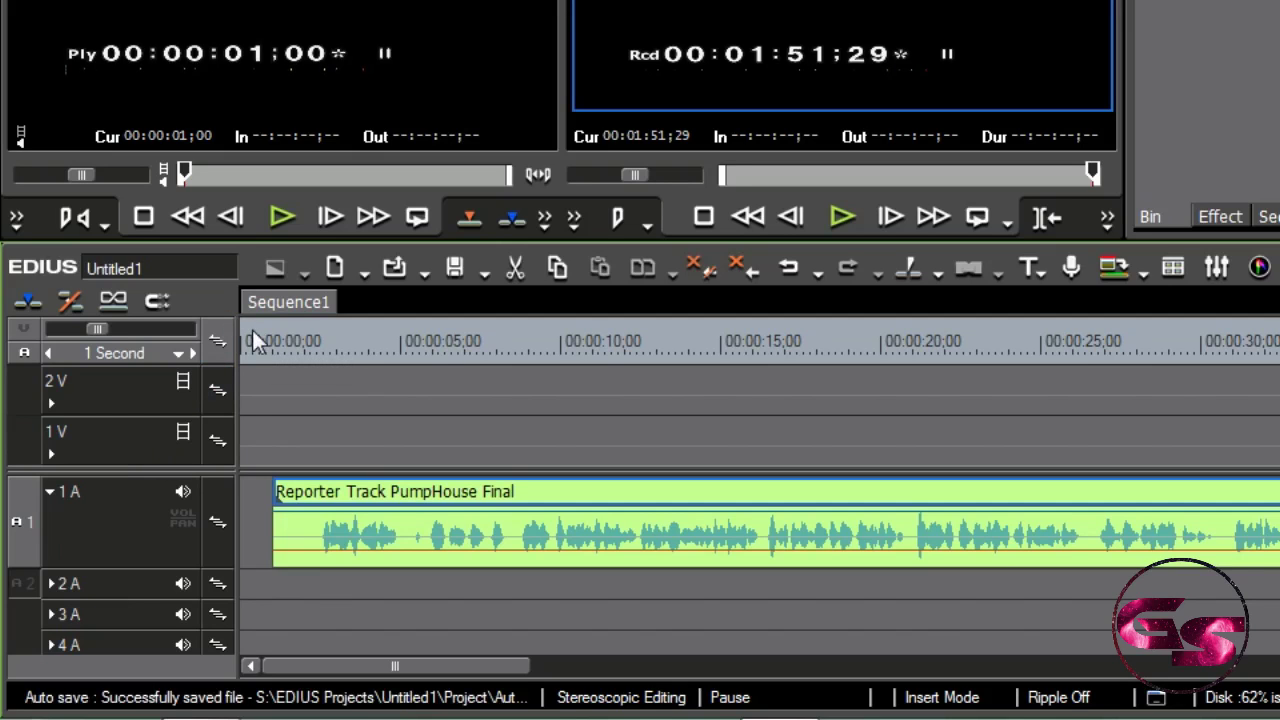
Review the voice-over and mark In at 00:00:01;00 and Out at 00:00:08;19.
drag(252, 330, 237, 333)
key(space)
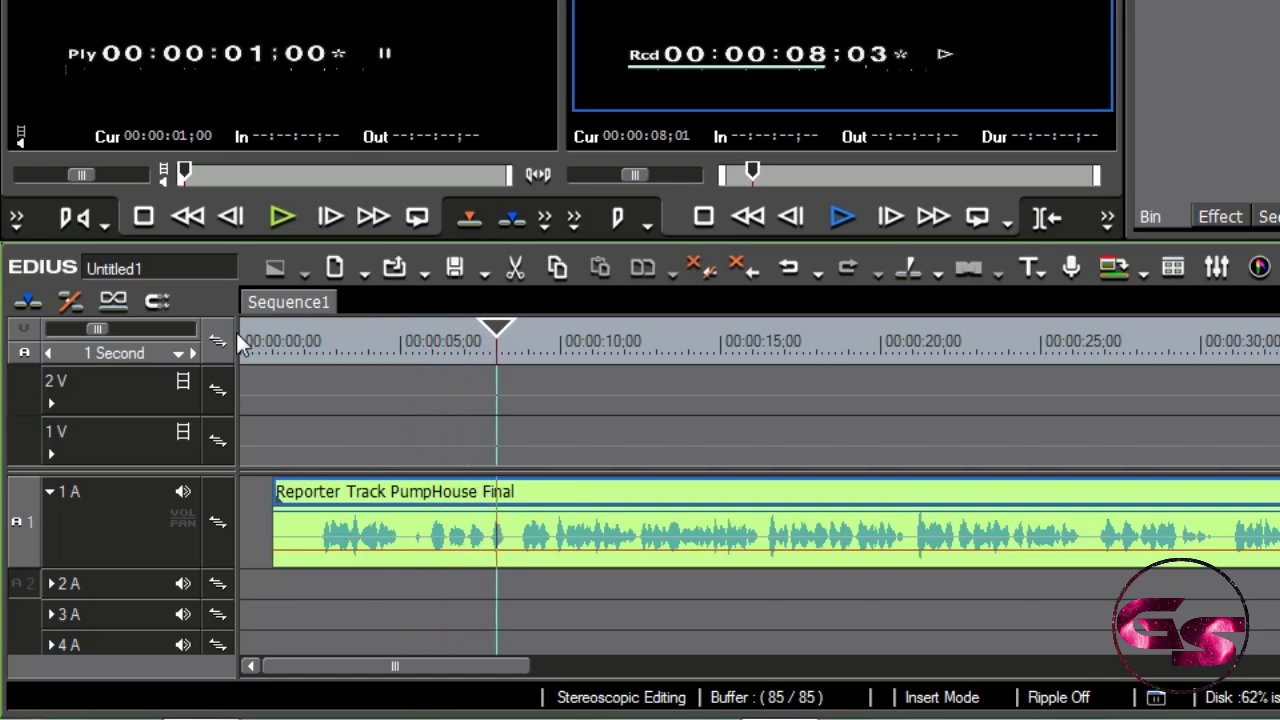
key(space)
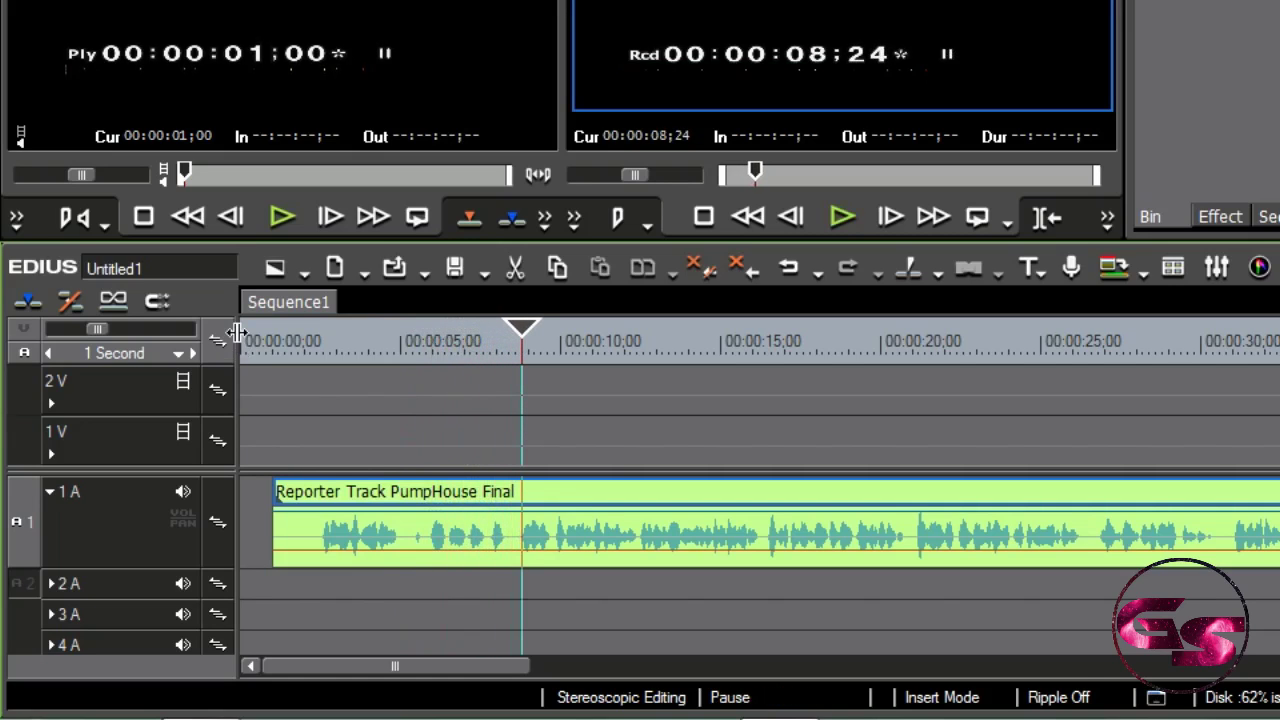
click(274, 337)
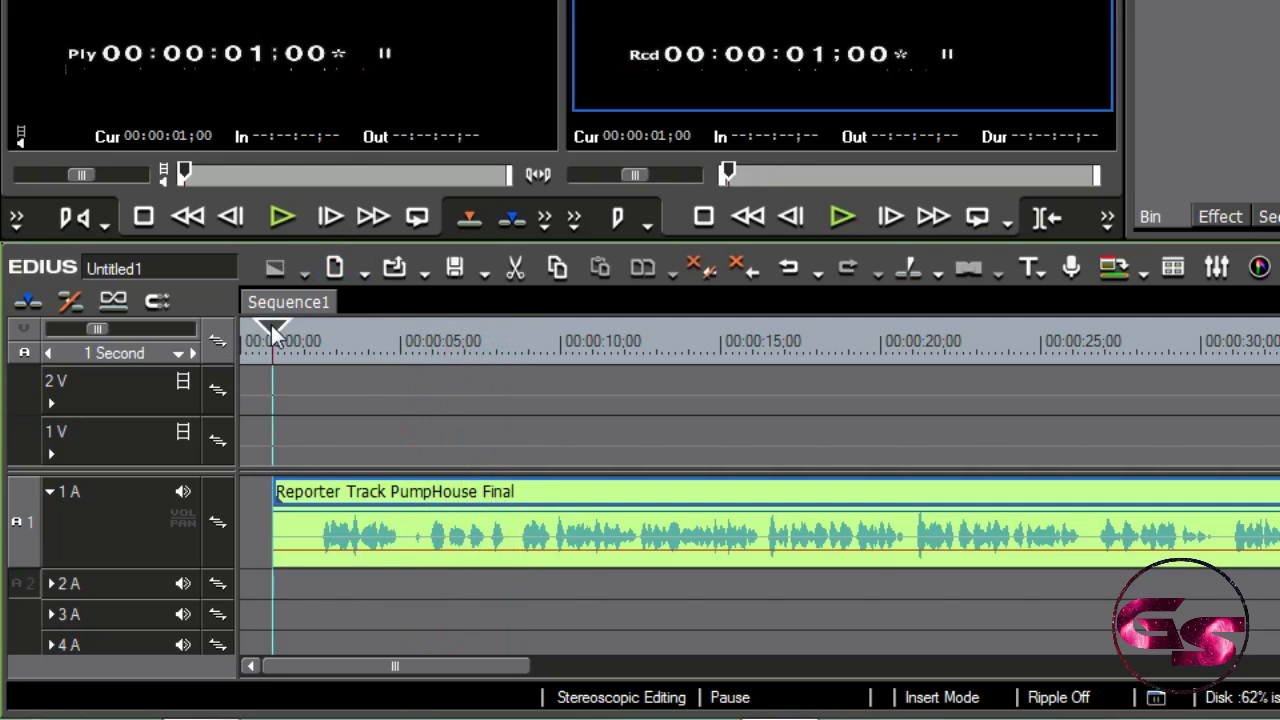
key(i)
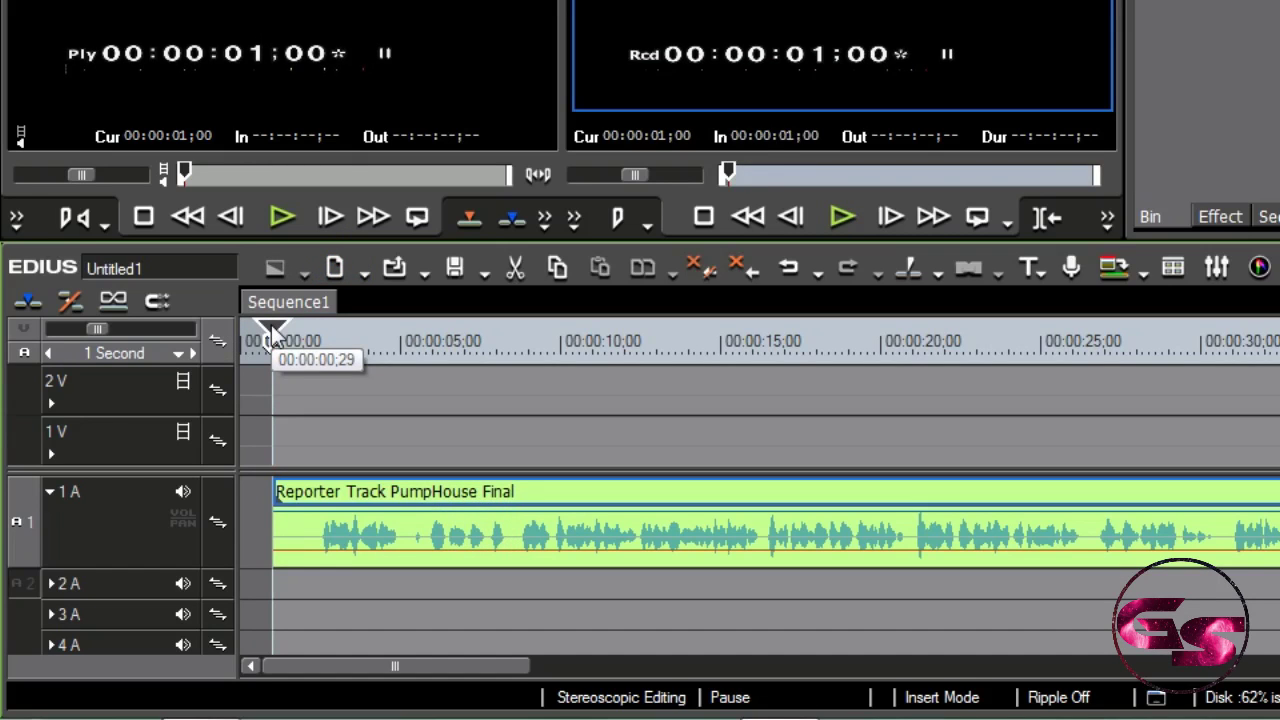
click(507, 338)
drag(507, 338, 516, 339)
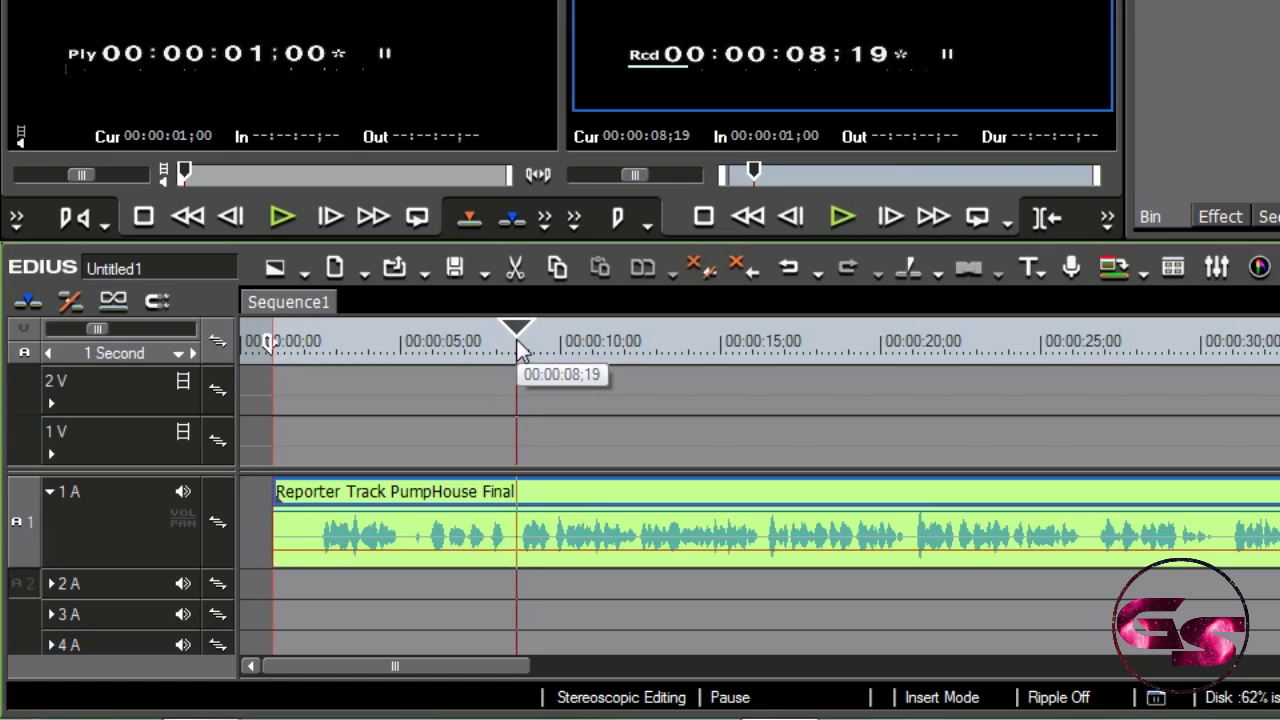
key(o)
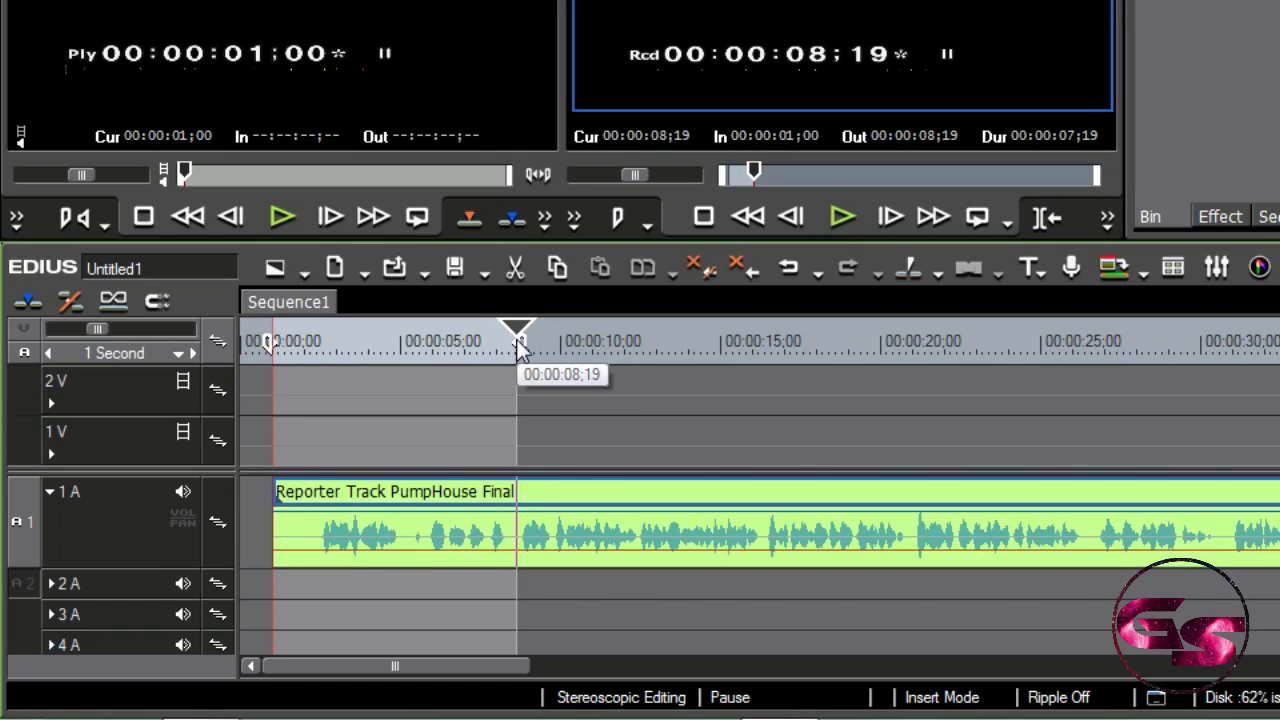
Ripple-delete the marked 00:00:01;00 to 00:00:08;19 range with Alt+D, closing the gap.
key(p)
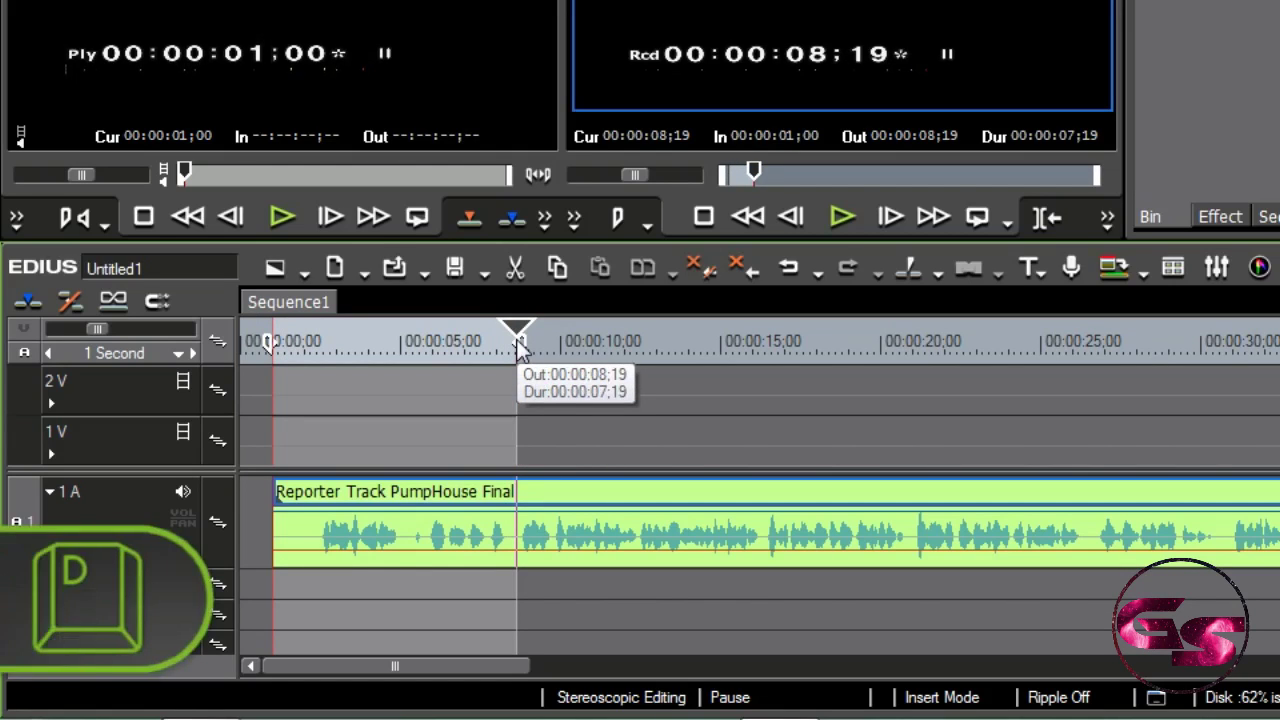
key(d)
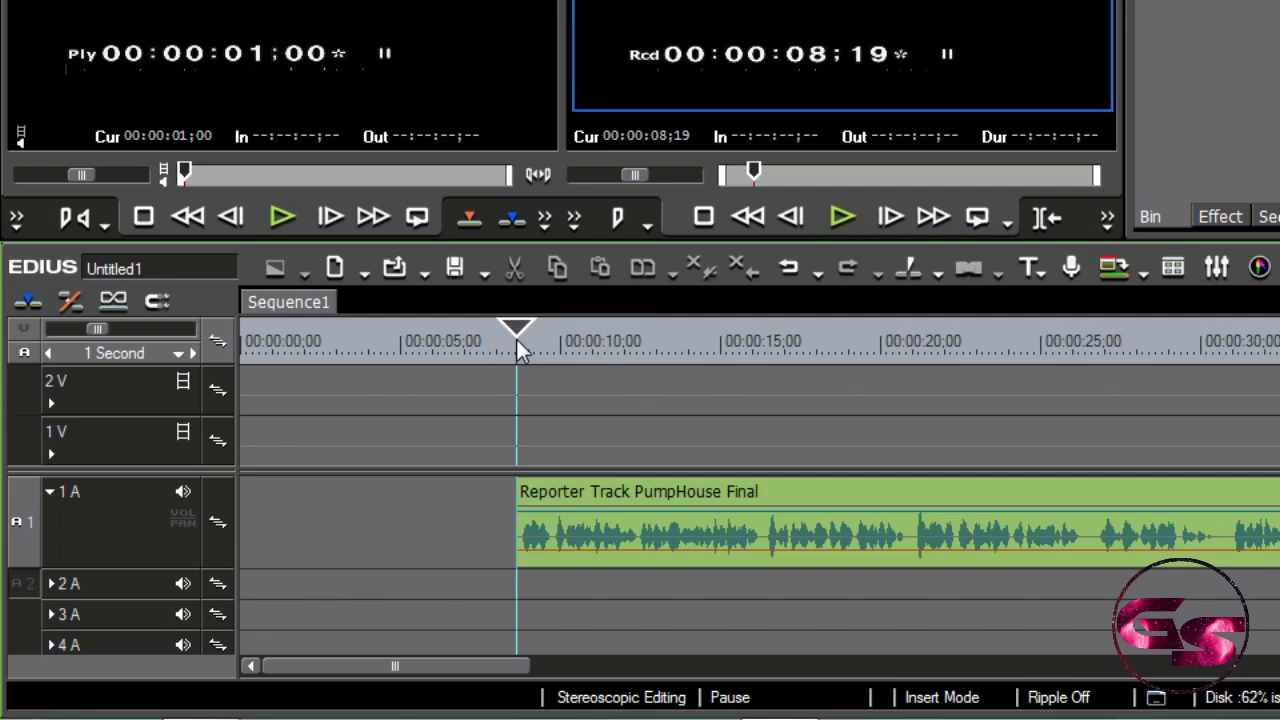
key(ctrl+z)
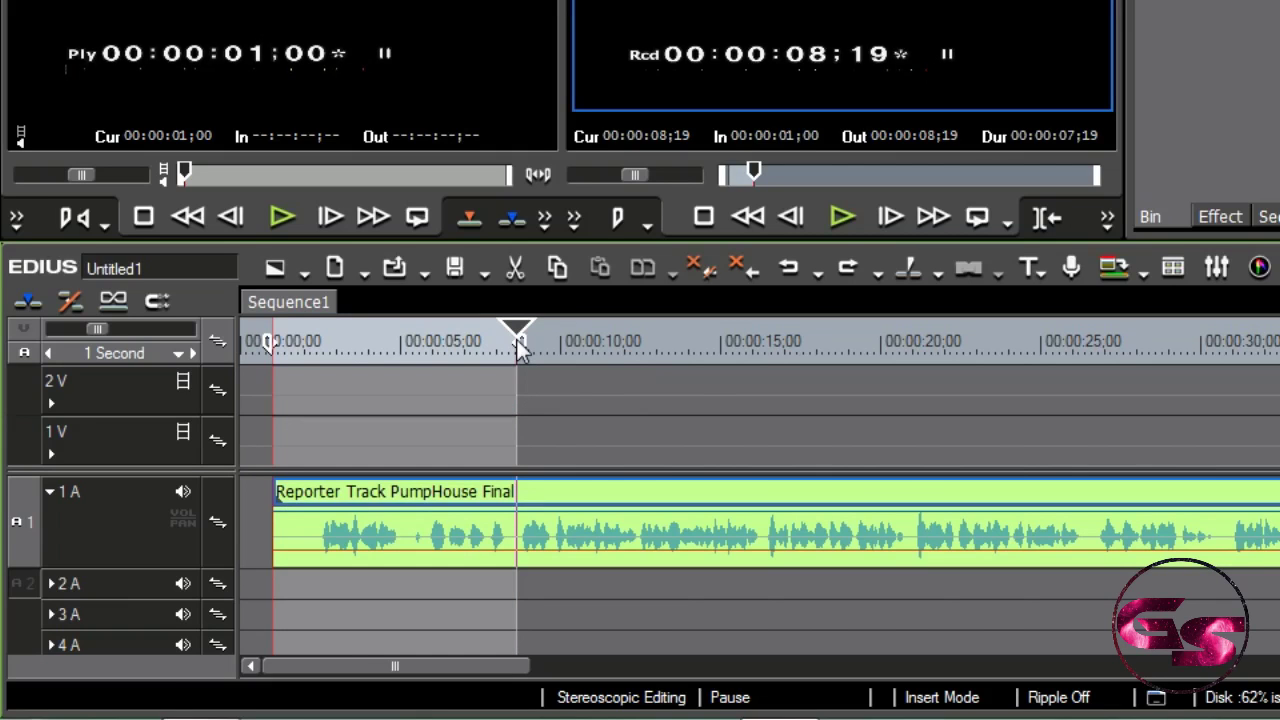
key(alt+d)
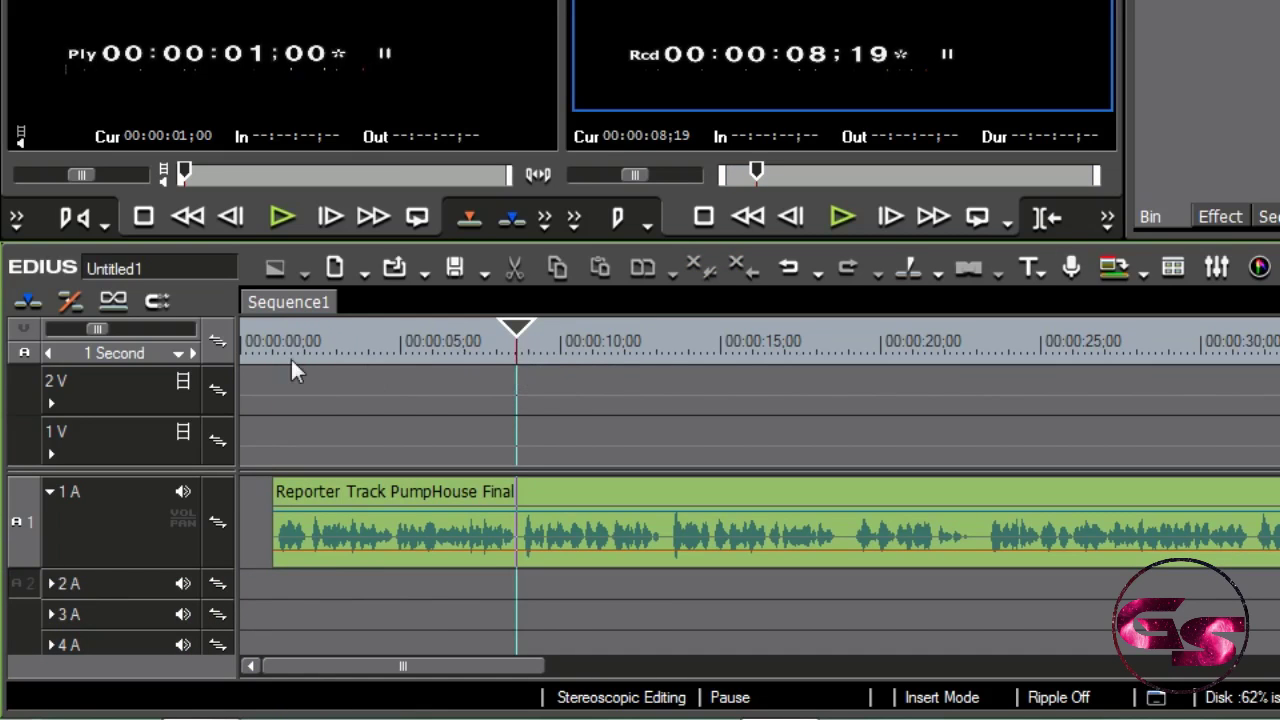
Play the voice-over from the start and mark In at 39;29 and Out at 43;28.
click(244, 350)
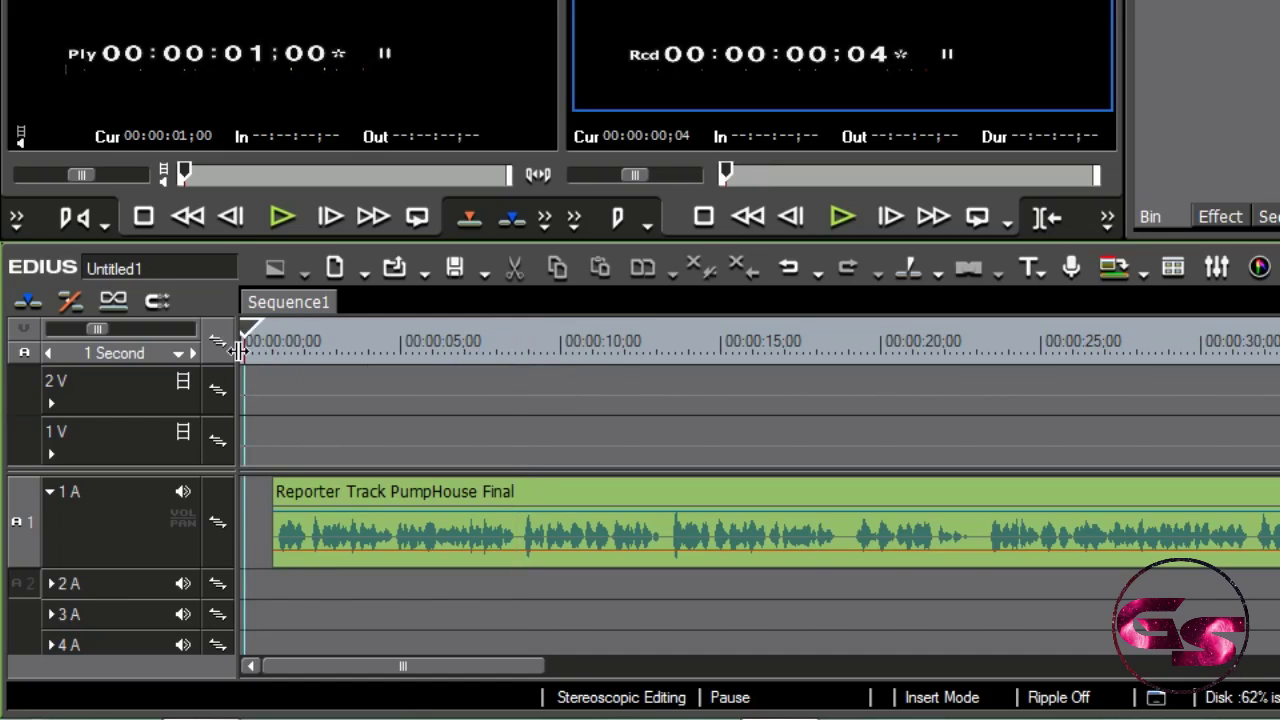
key(space)
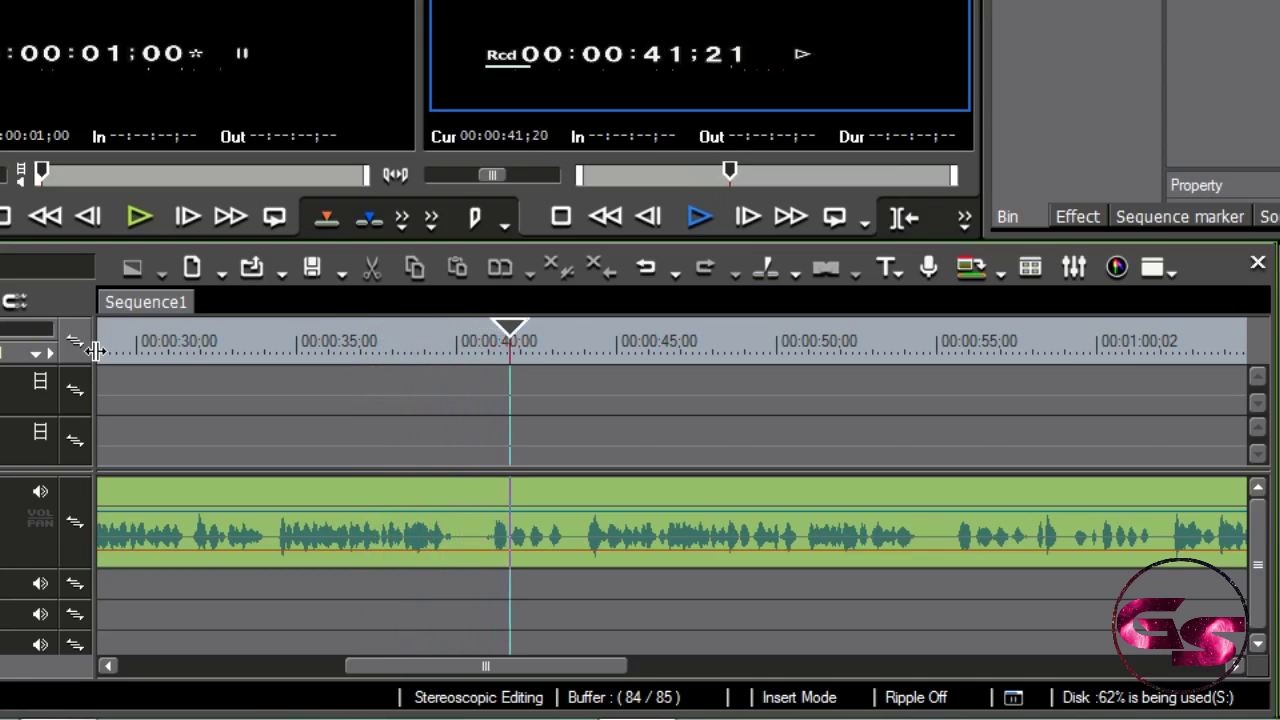
key(space)
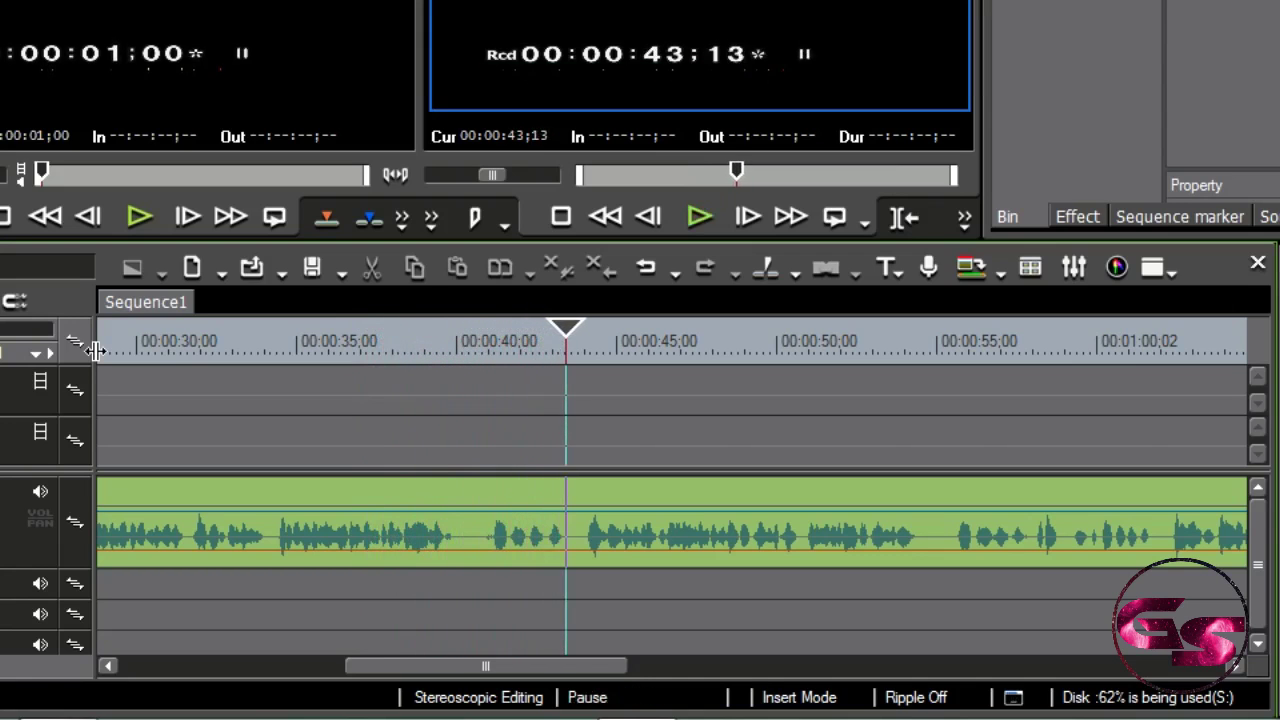
drag(514, 339, 455, 347)
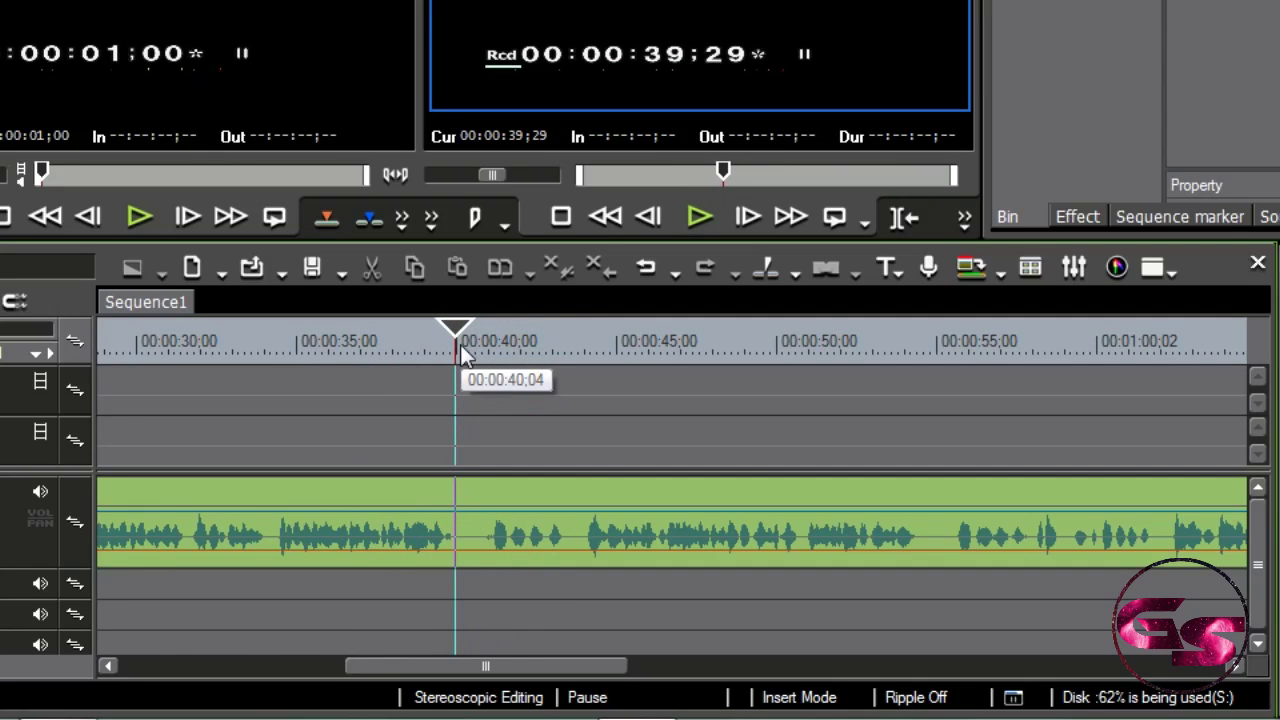
key(i)
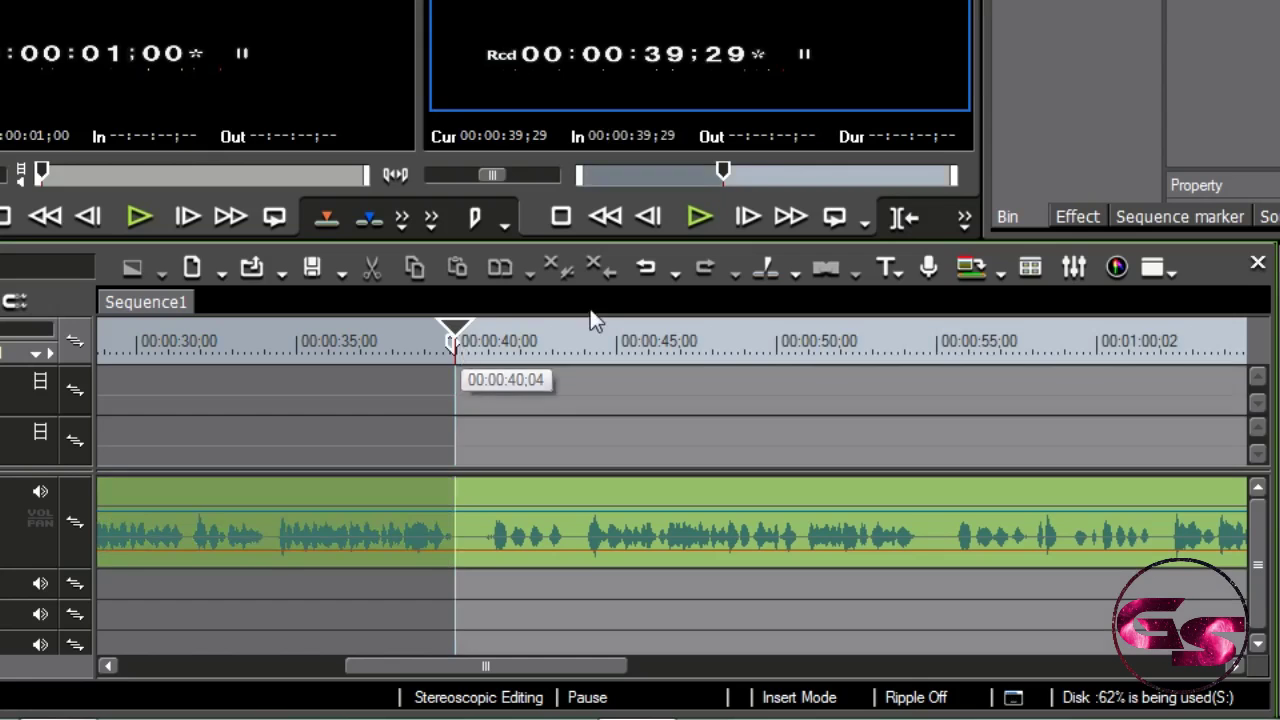
click(582, 339)
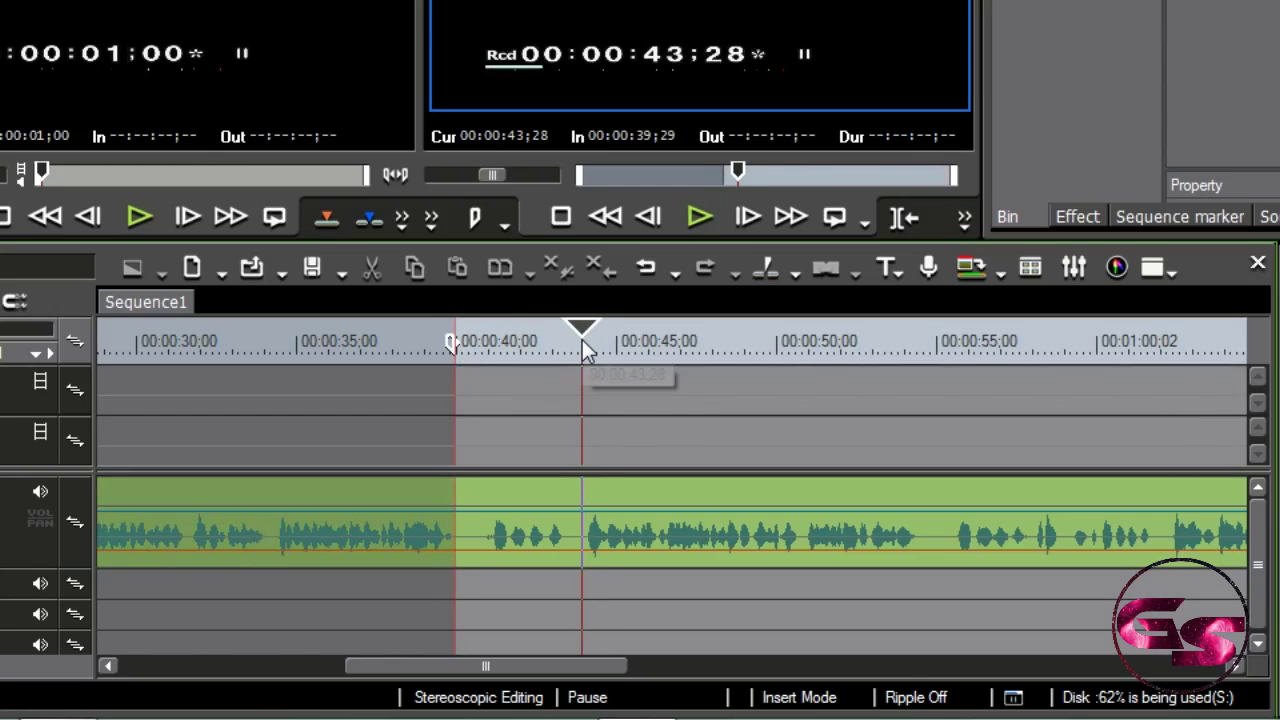
key(o)
Remove the 39;29 to 43;28 range, closing the gap, and replay across the cut.
key(alt+d)
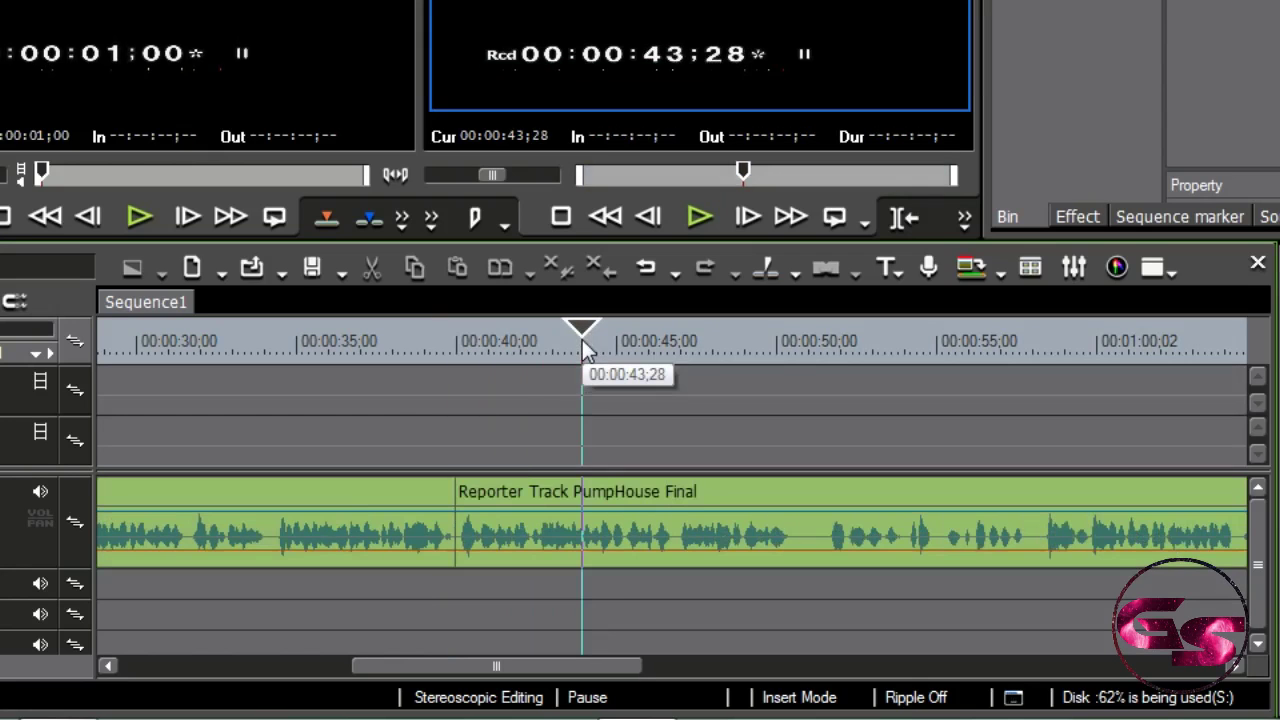
click(459, 348)
key(space)
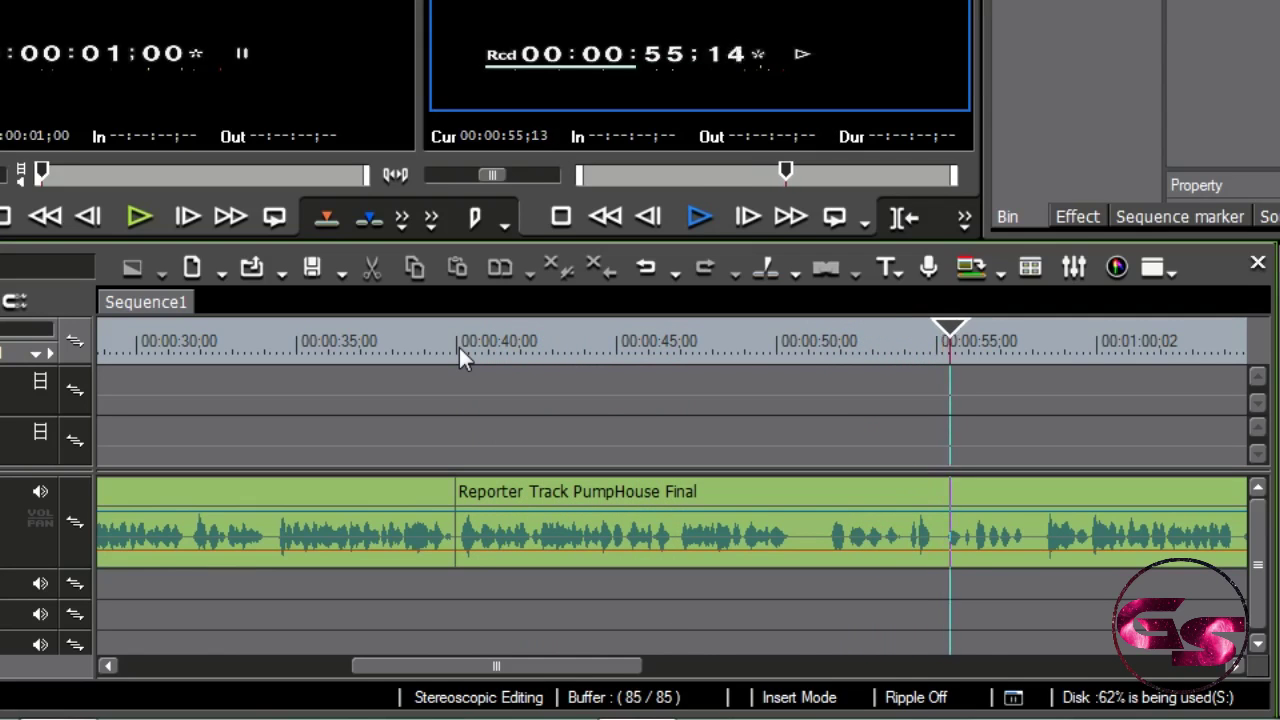
Mark In at 50;19 and Out at 58;12, then remove that range without a gap.
key(space)
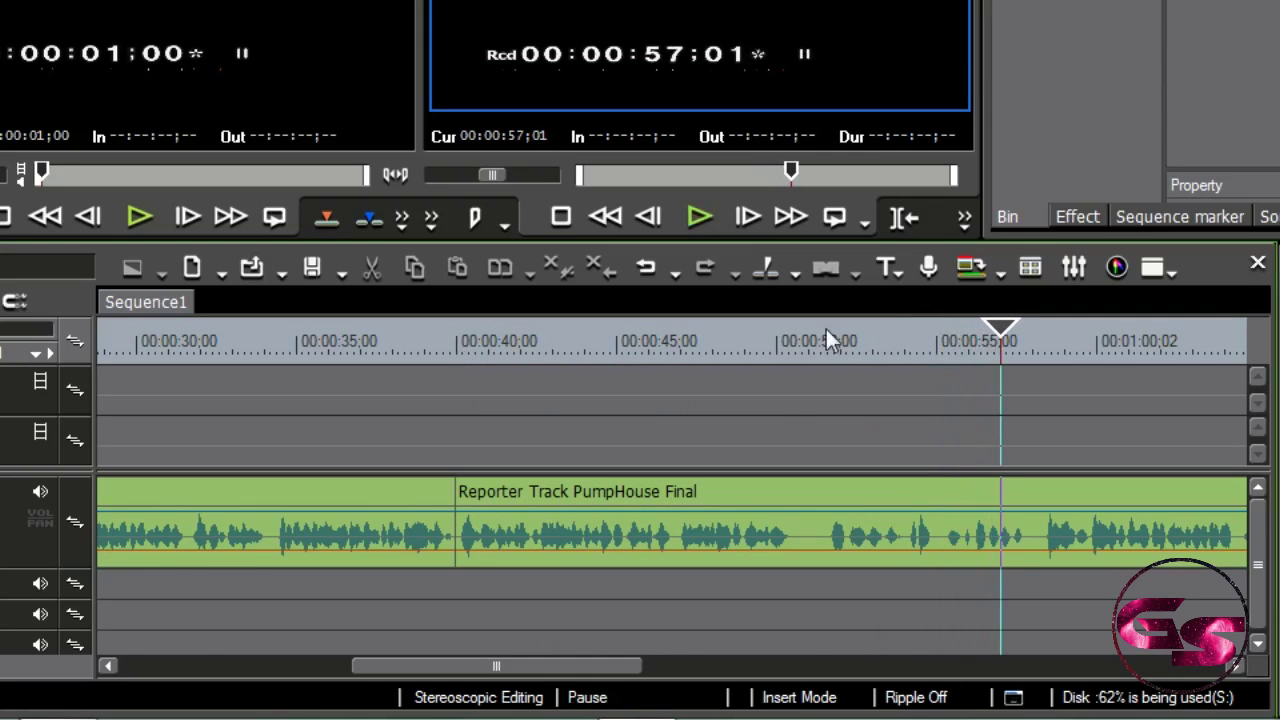
click(796, 339)
key(i)
drag(819, 346, 1049, 364)
key(o)
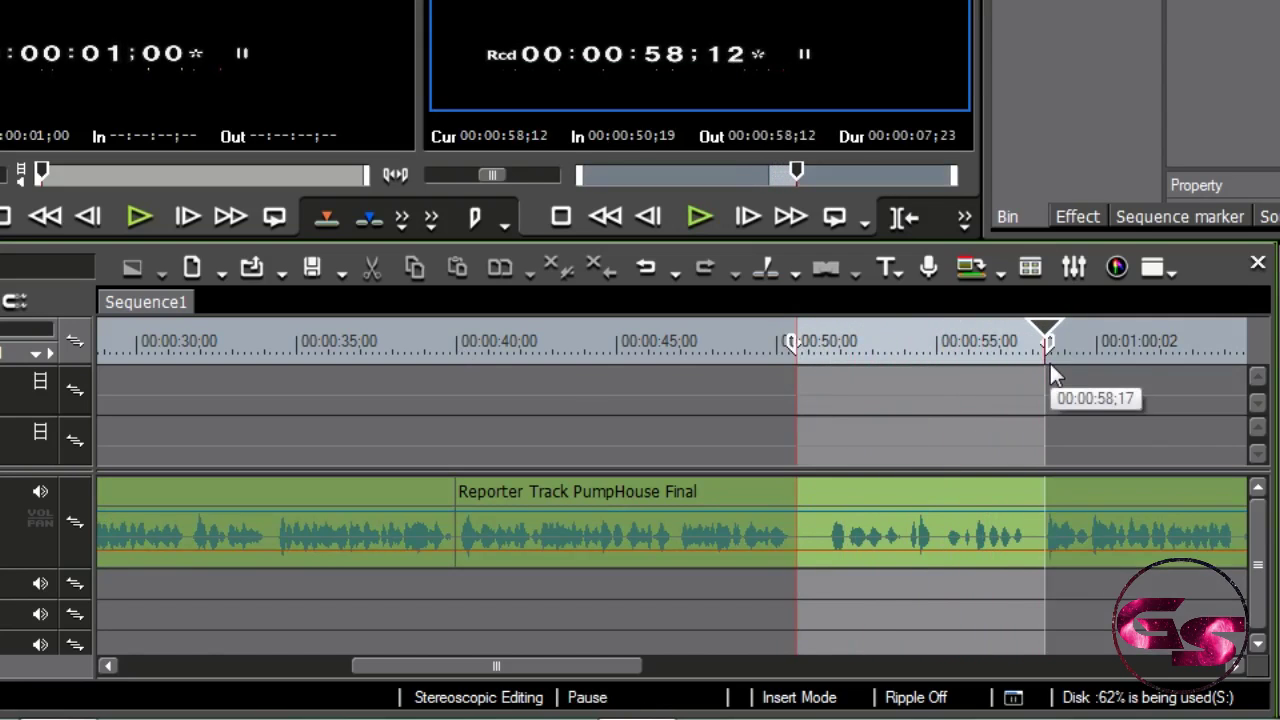
key(d)
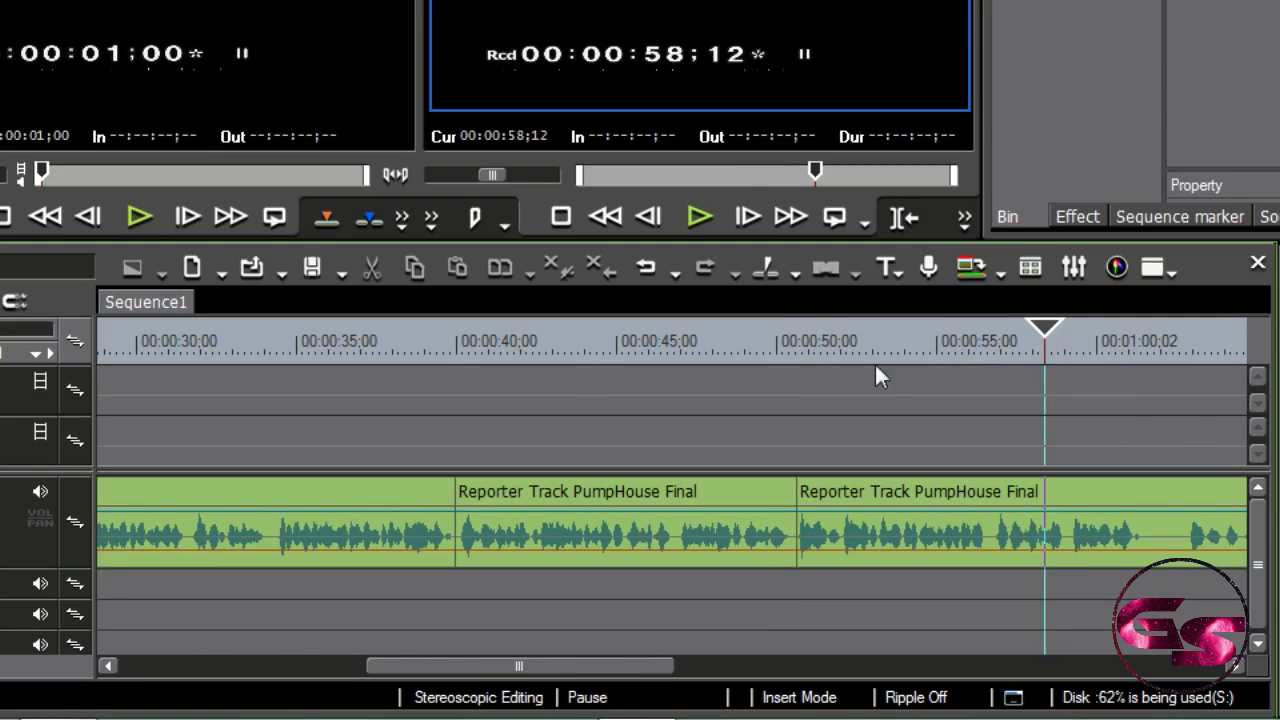
Replay across the 50;19 join, then park the playhead at 1:01;20.
click(800, 358)
key(space)
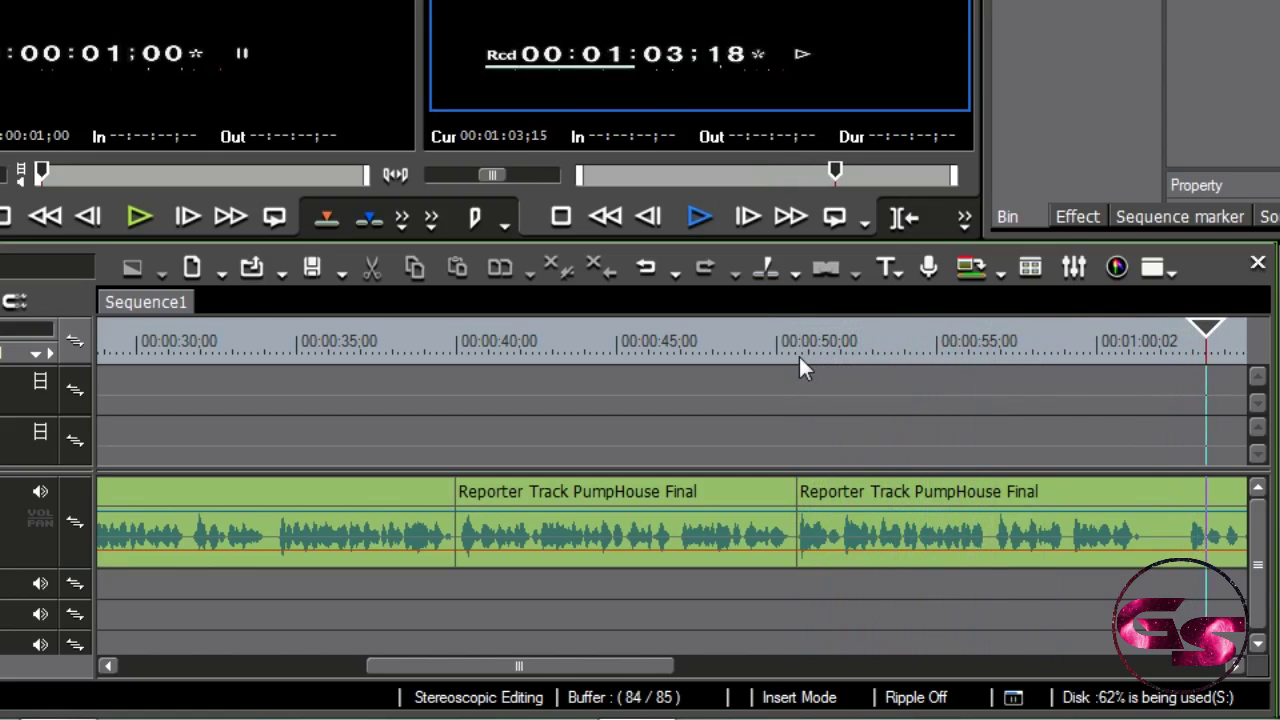
key(space)
drag(646, 667, 820, 689)
drag(618, 325, 556, 330)
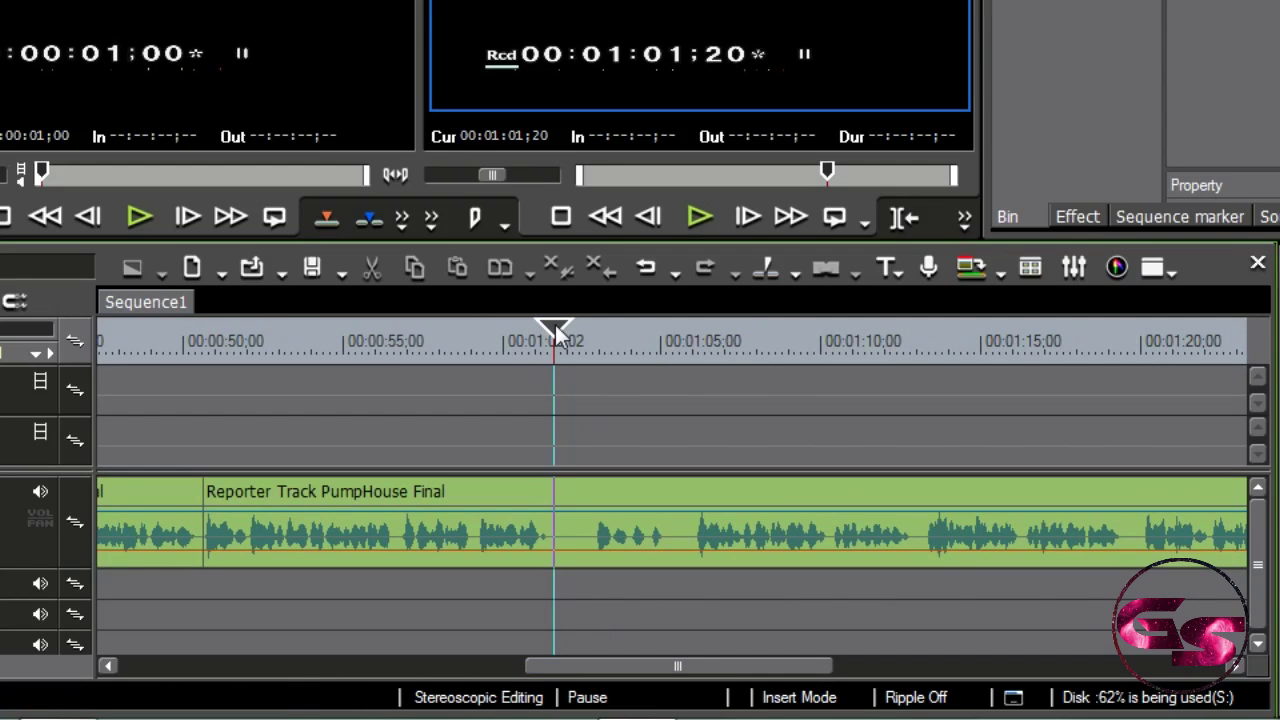
Split the voice-over clip on 1A at 1:01;20.
click(557, 500)
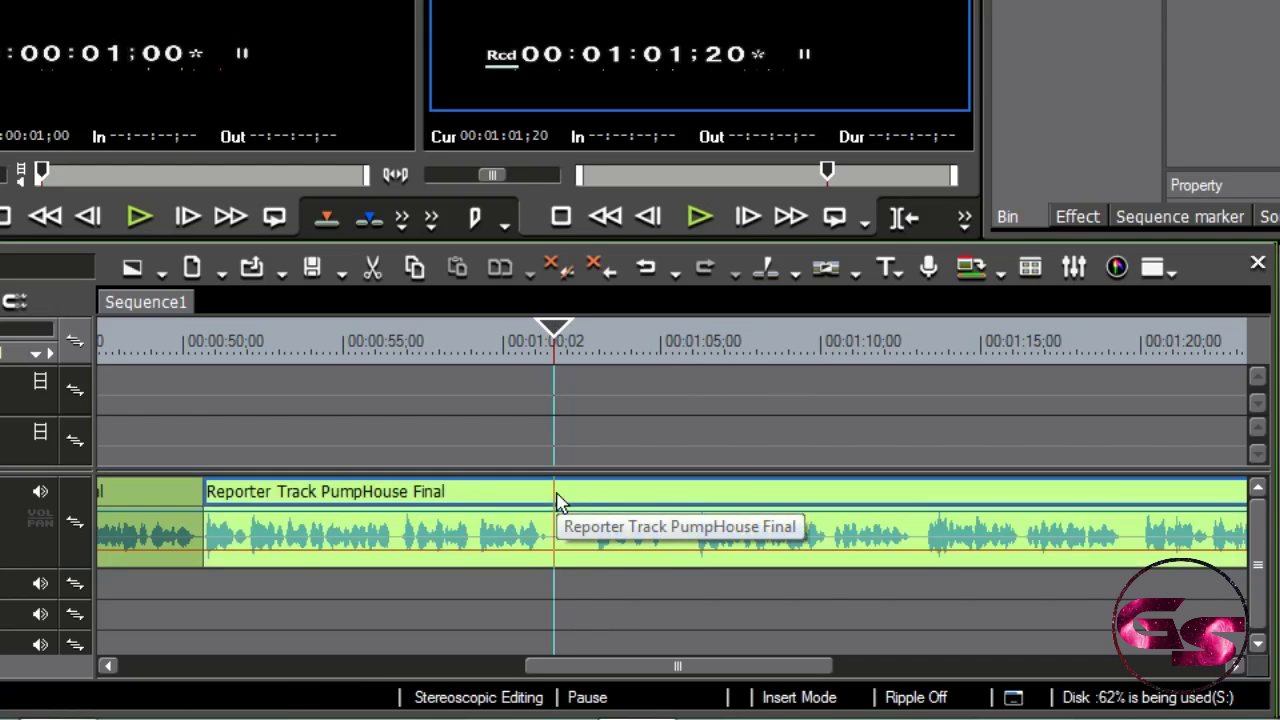
key(c)
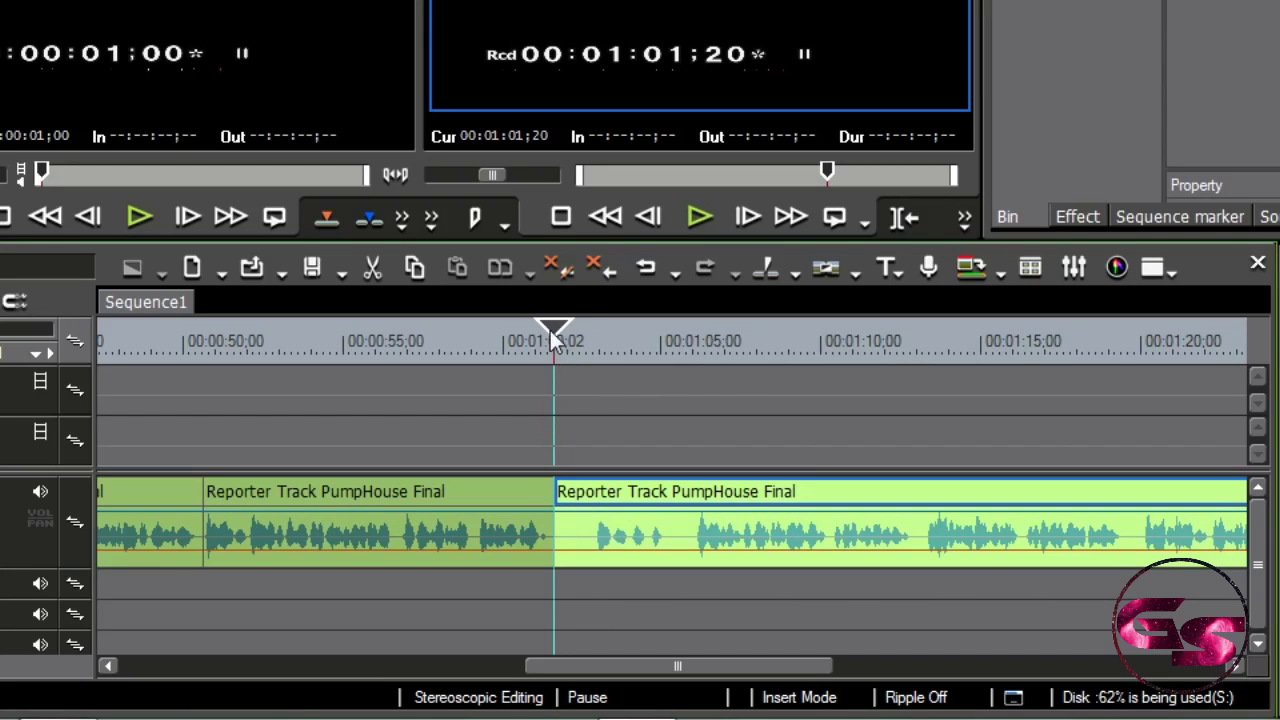
drag(556, 340, 688, 356)
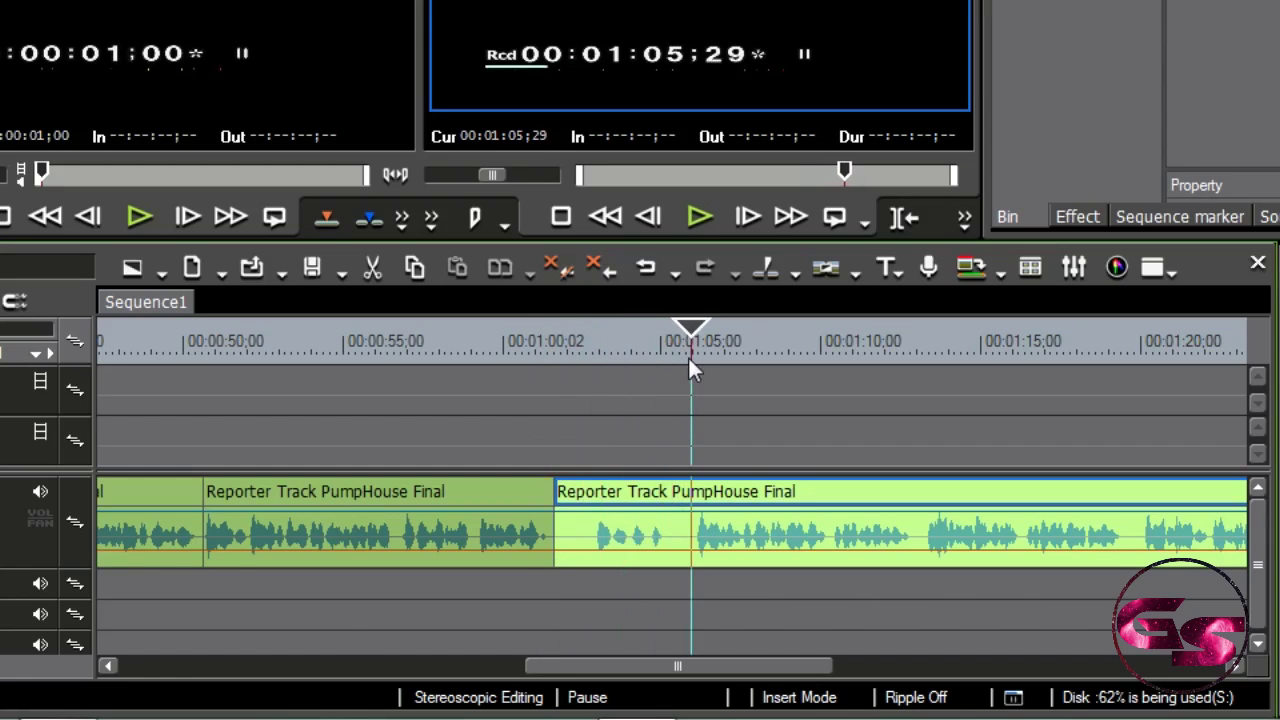
key(alt+n)
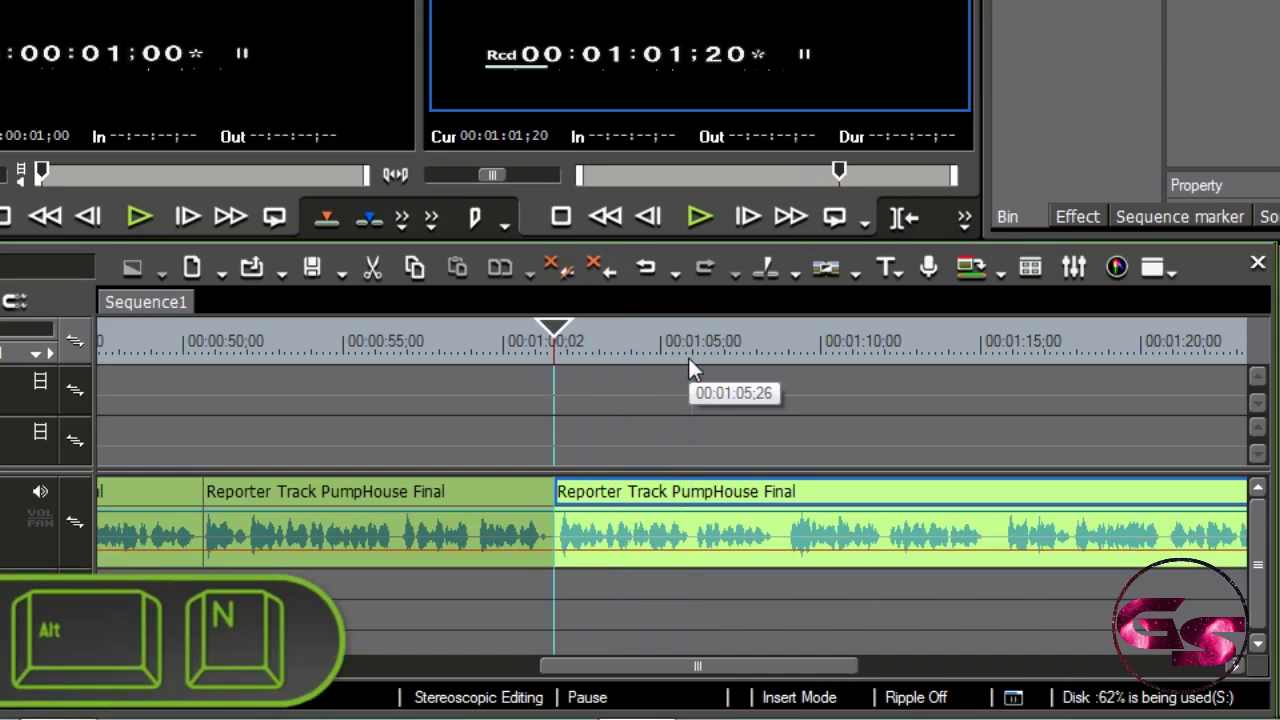
Play the remaining voice-over to its end and fit the whole sequence in the timeline.
key(space)
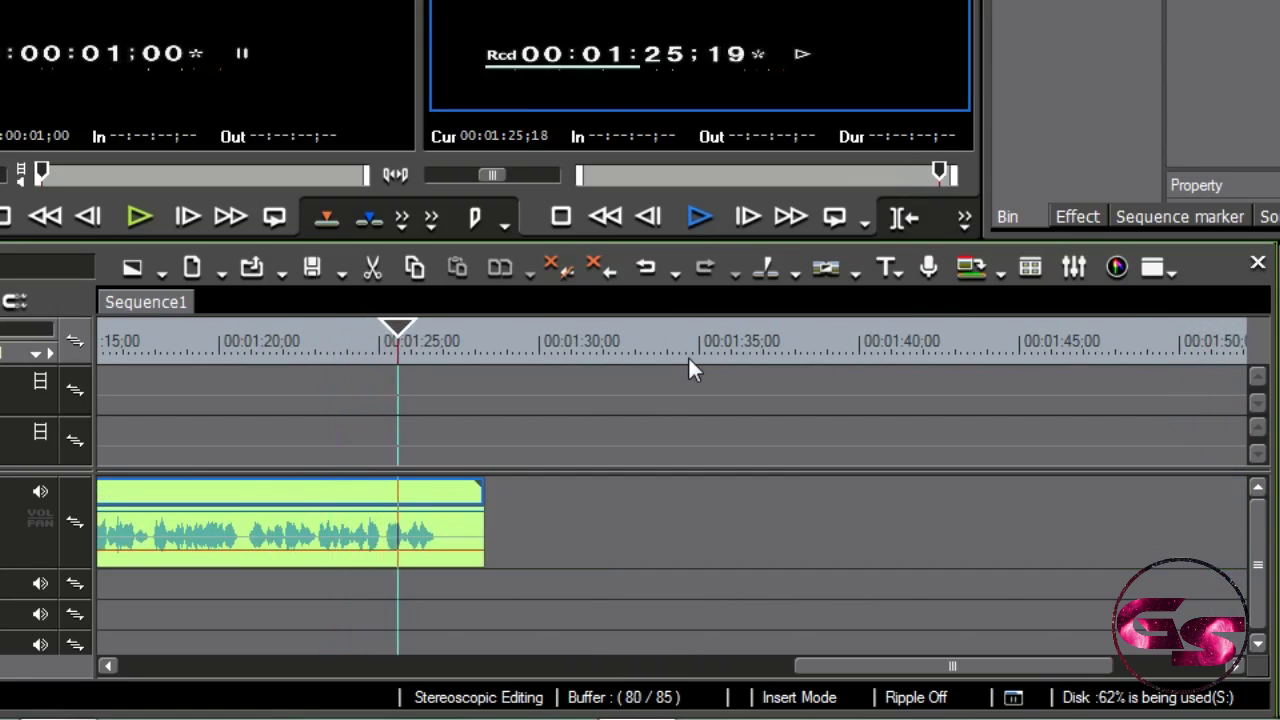
key(space)
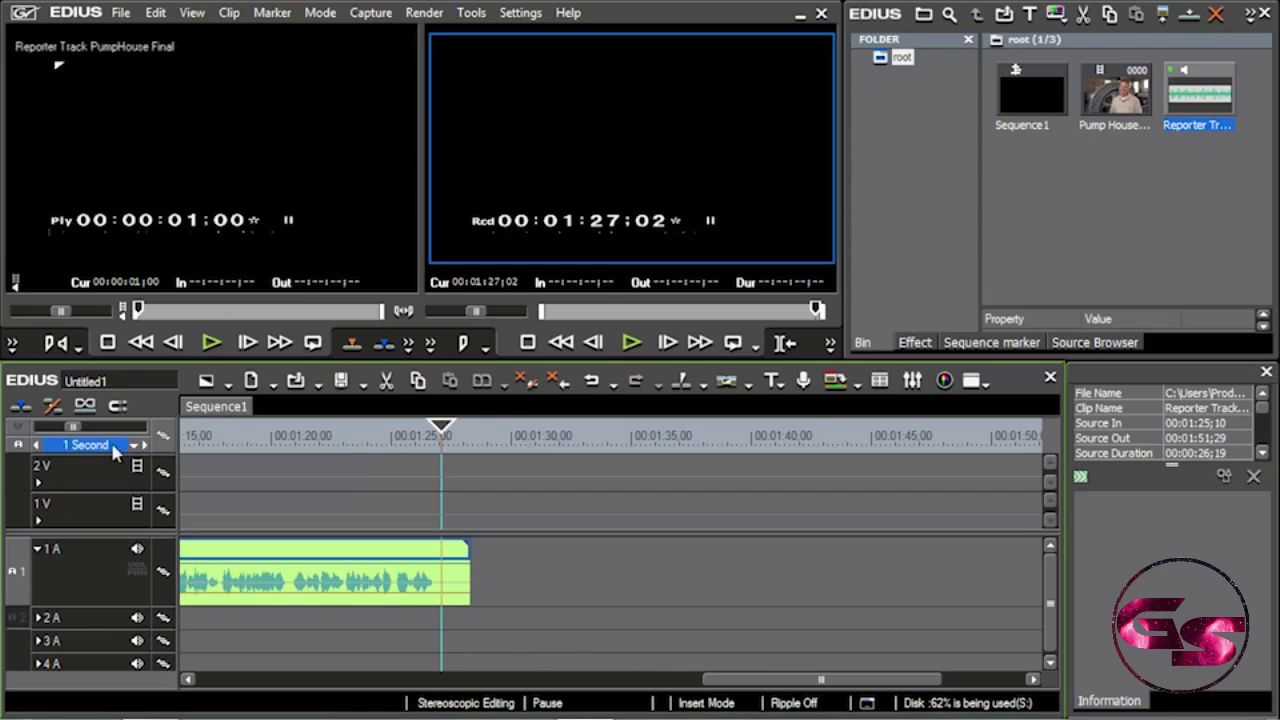
click(90, 446)
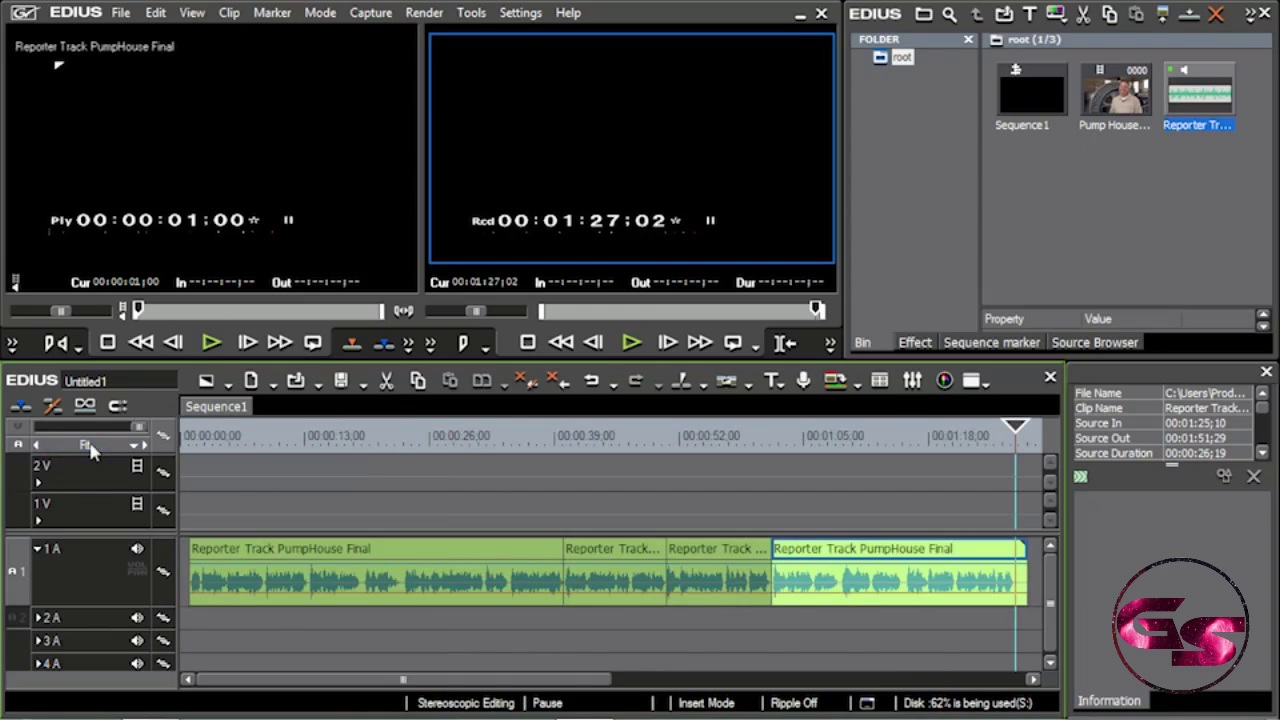